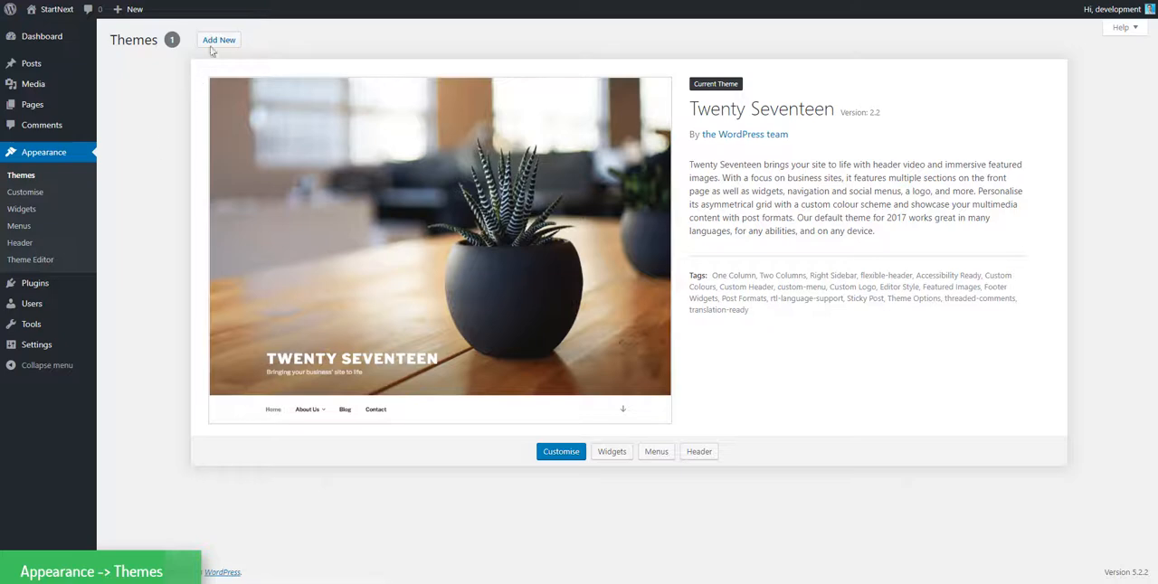
Upload startnext.zip as a new theme, then install and activate it on the site.
{"action": "left_click", "coordinate": [215, 42]}
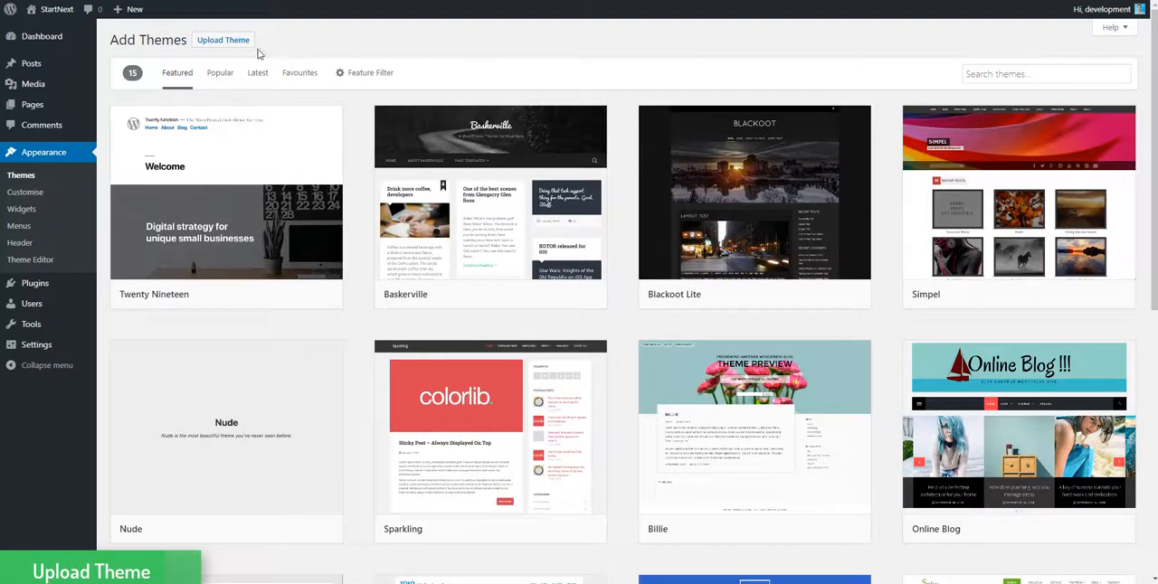
{"action": "left_click", "coordinate": [233, 40]}
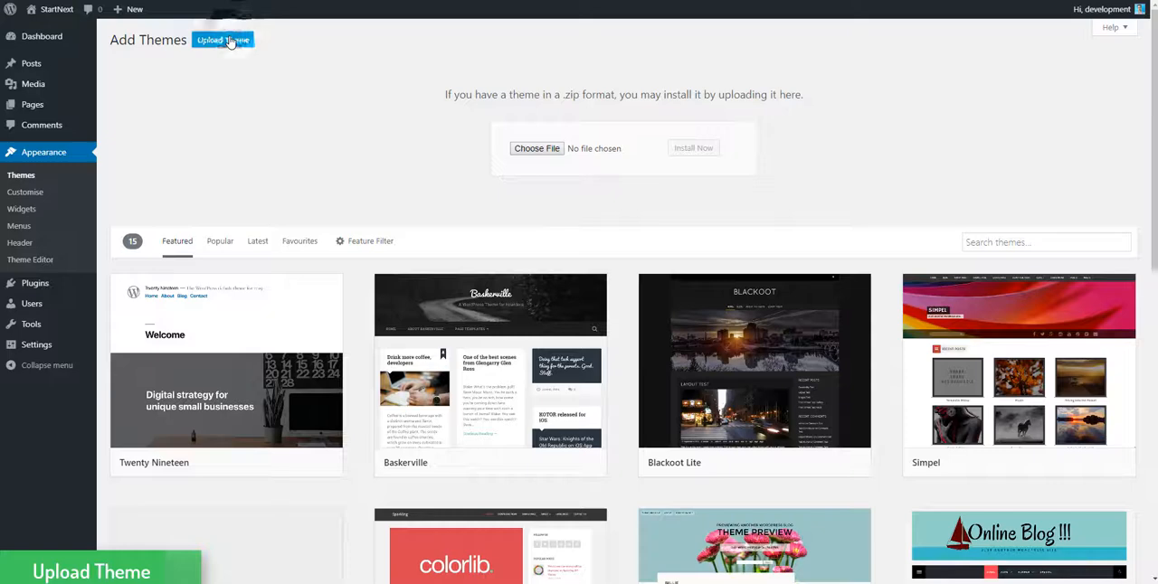
{"action": "left_click", "coordinate": [517, 150]}
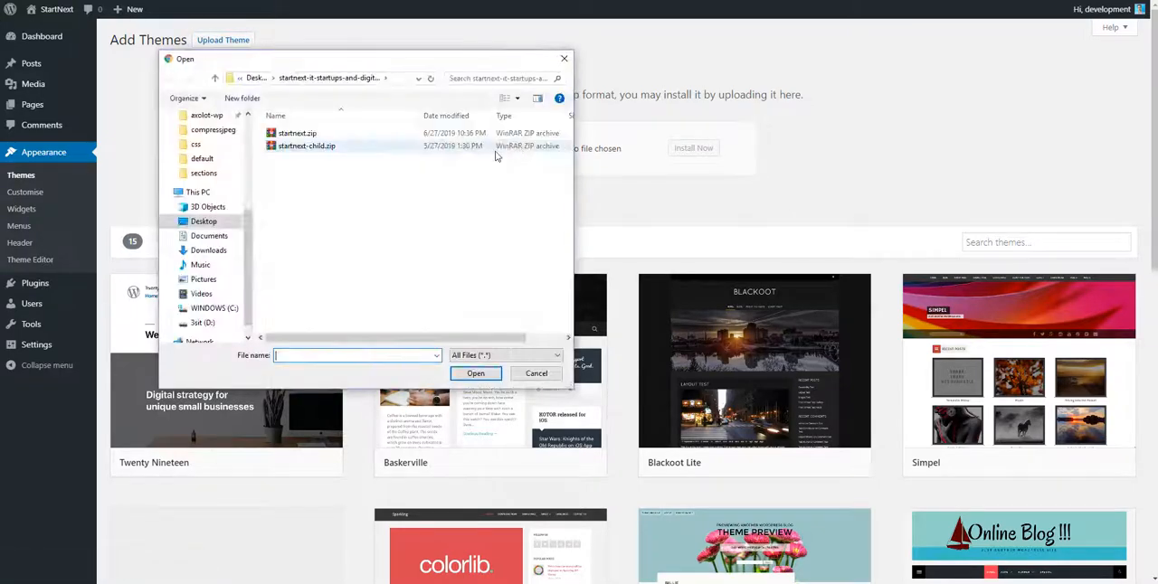
{"action": "left_click", "coordinate": [298, 133]}
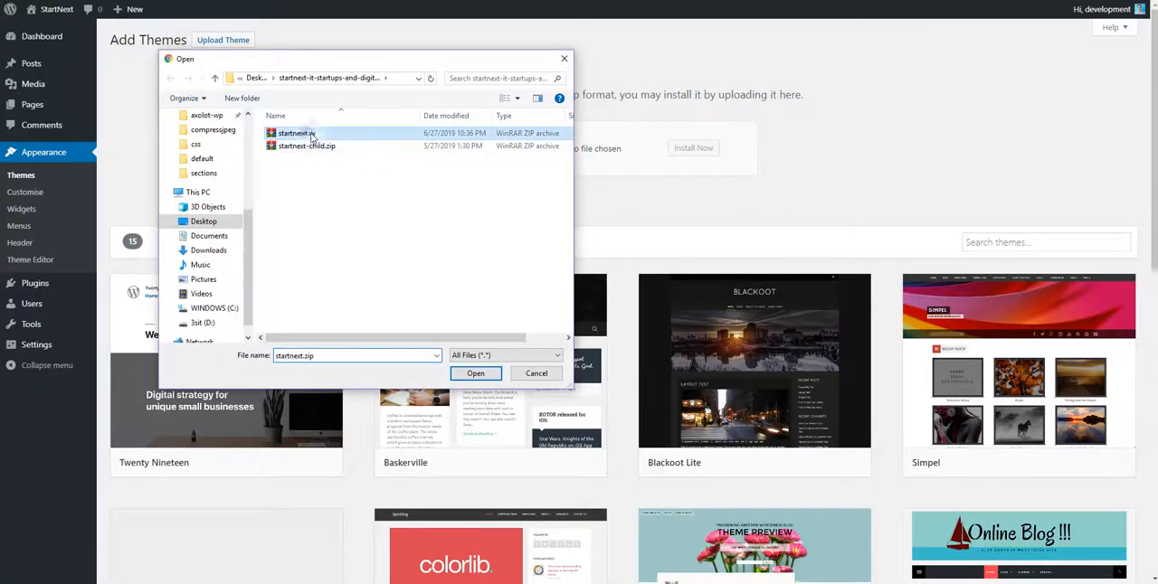
{"action": "left_click", "coordinate": [474, 374]}
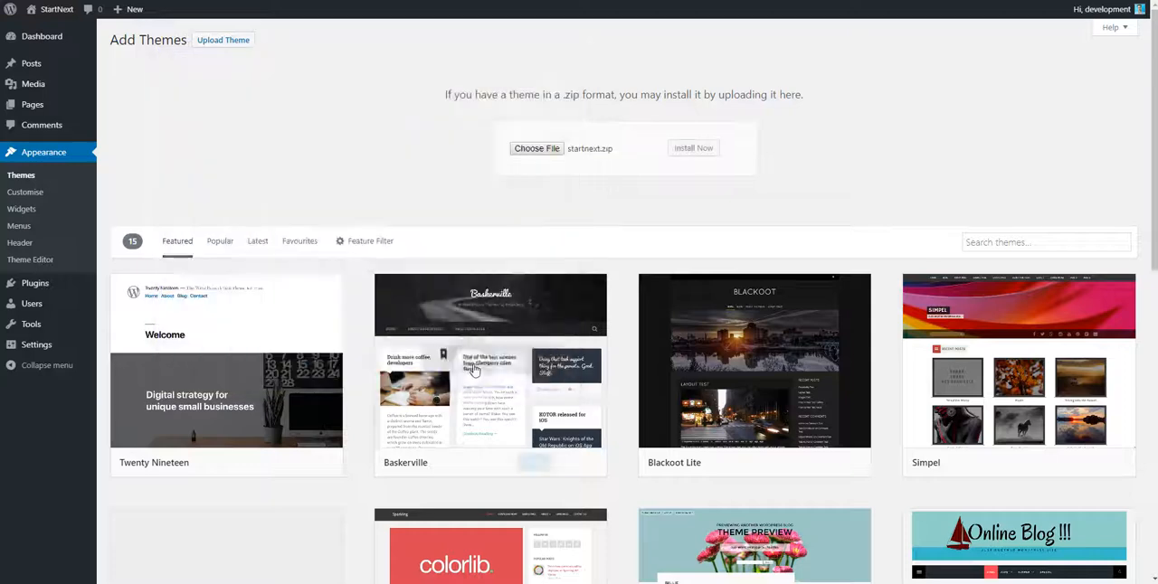
{"action": "left_click", "coordinate": [689, 149]}
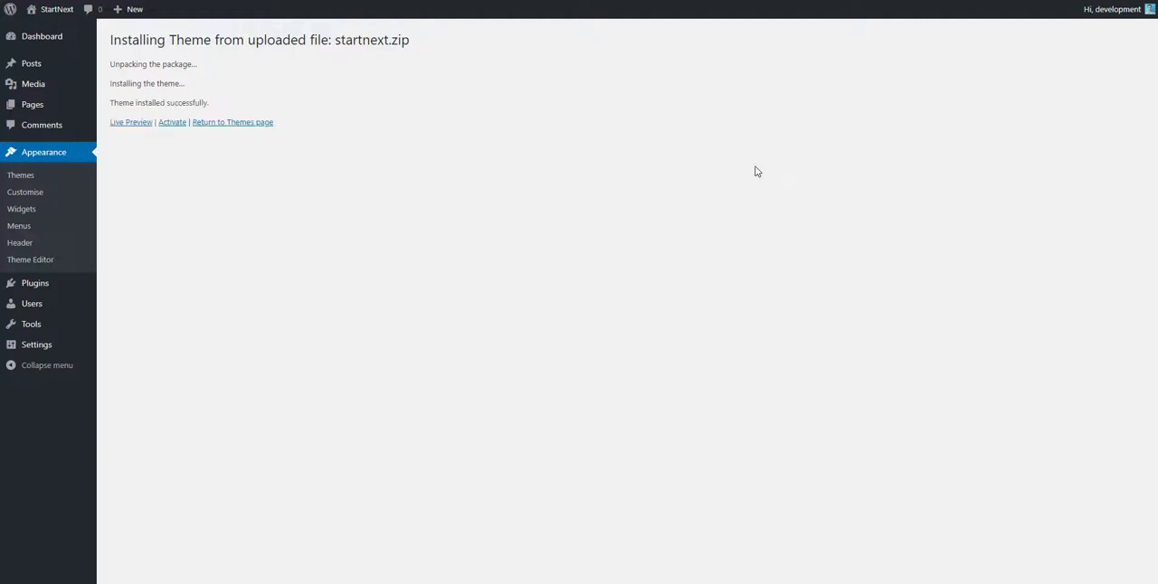
{"action": "left_click", "coordinate": [173, 123]}
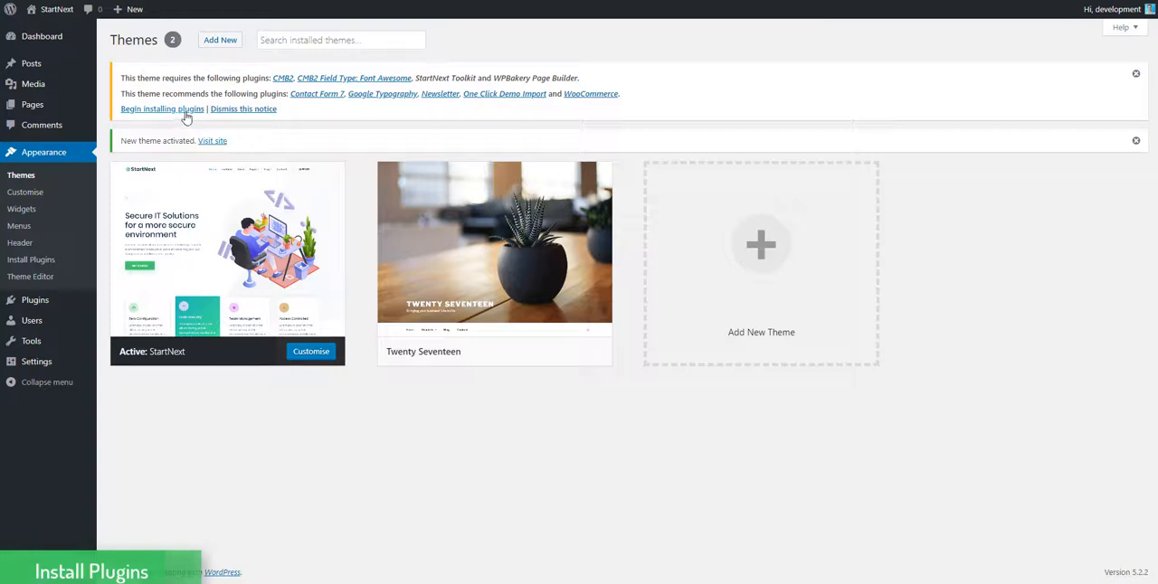
Install all the plugins required and recommended by the StartNext theme in one bulk action.
{"action": "left_click", "coordinate": [181, 109]}
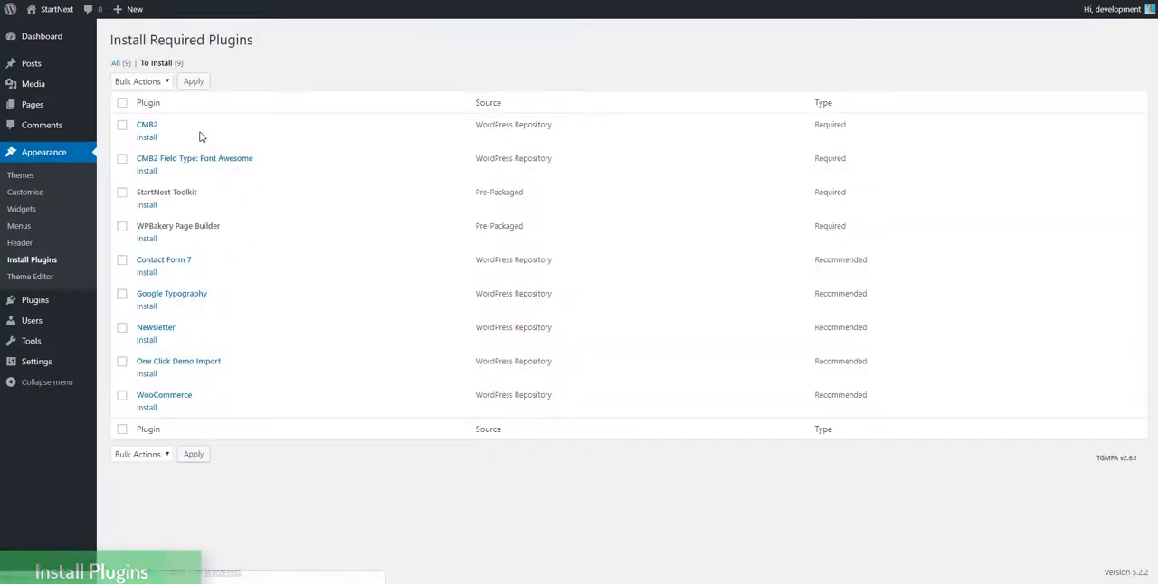
{"action": "left_click", "coordinate": [122, 102]}
{"action": "left_click", "coordinate": [140, 80]}
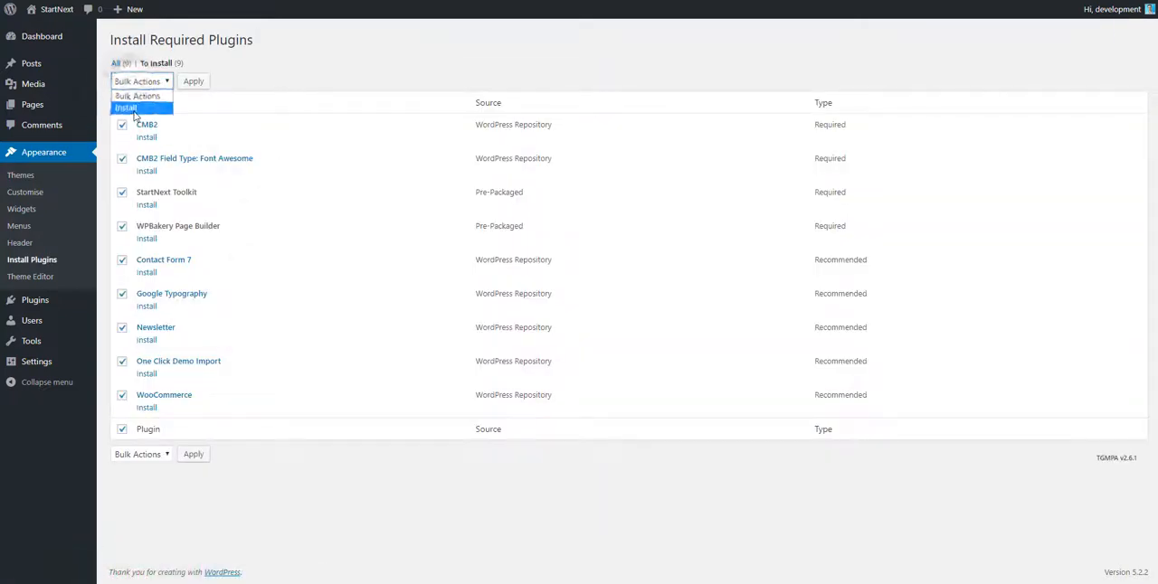
{"action": "left_click", "coordinate": [132, 108]}
{"action": "left_click", "coordinate": [193, 82]}
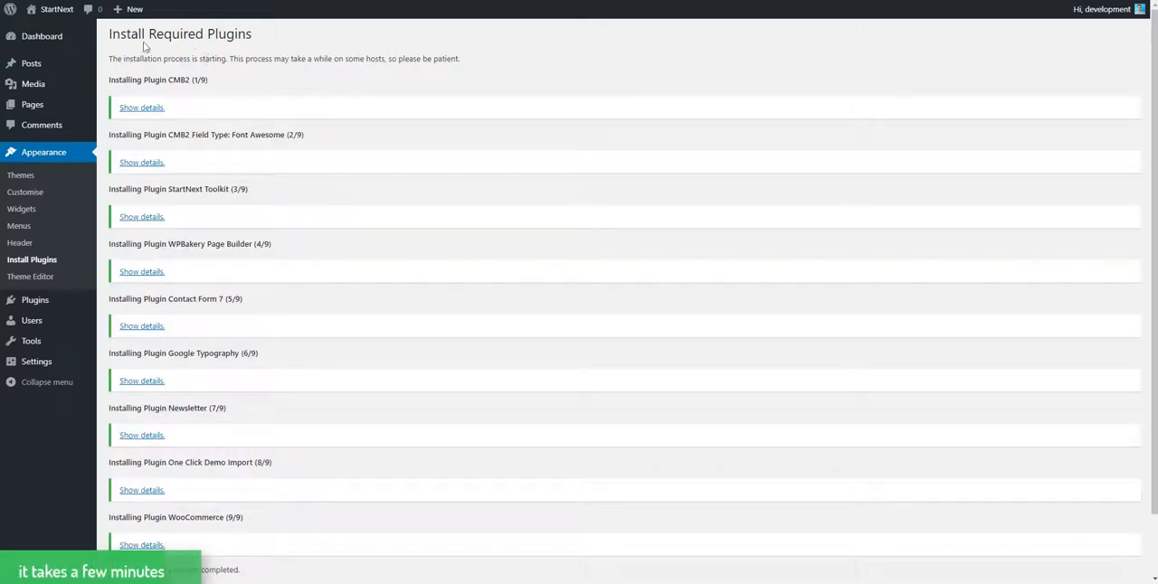
Return to the required plugins installer and activate all the installed plugins in bulk.
{"action": "scroll", "coordinate": [203, 50], "scroll_direction": "down", "scroll_amount": 2}
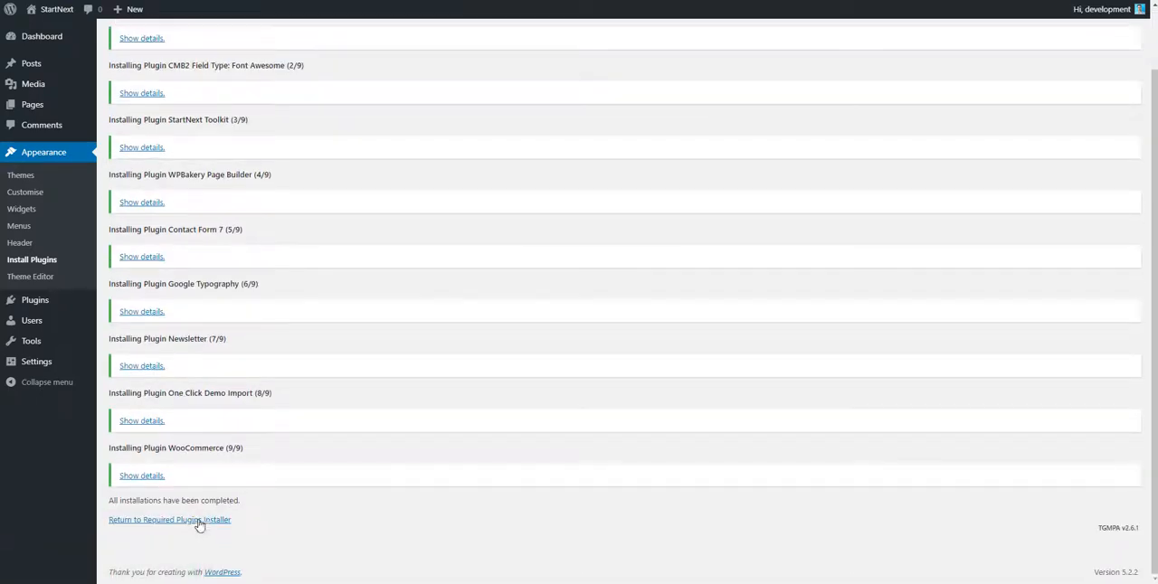
{"action": "left_click", "coordinate": [199, 523]}
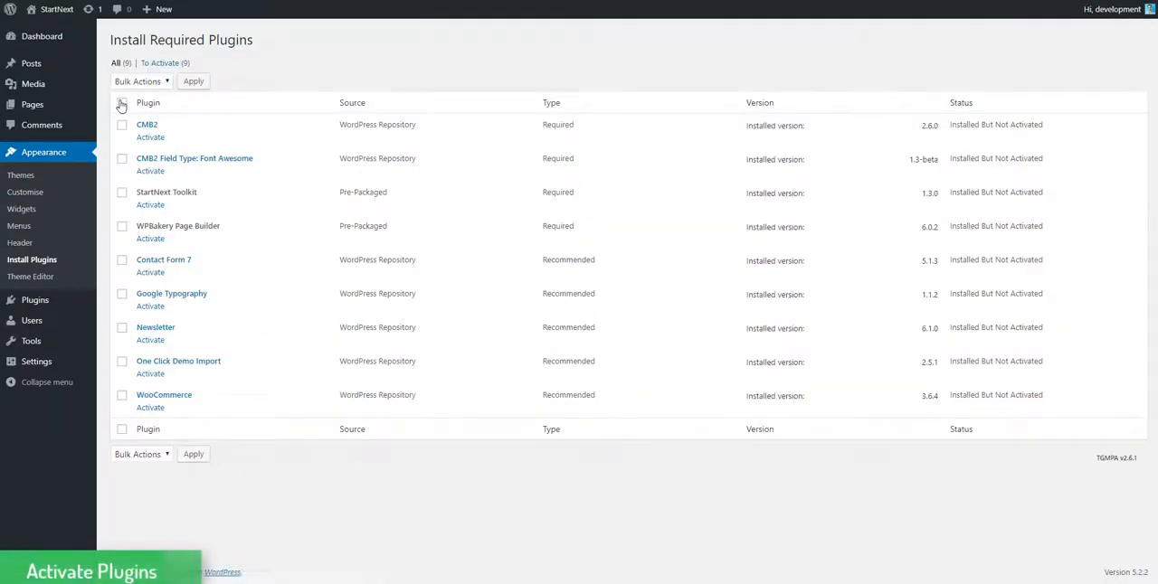
{"action": "left_click", "coordinate": [121, 103]}
{"action": "left_click", "coordinate": [140, 82]}
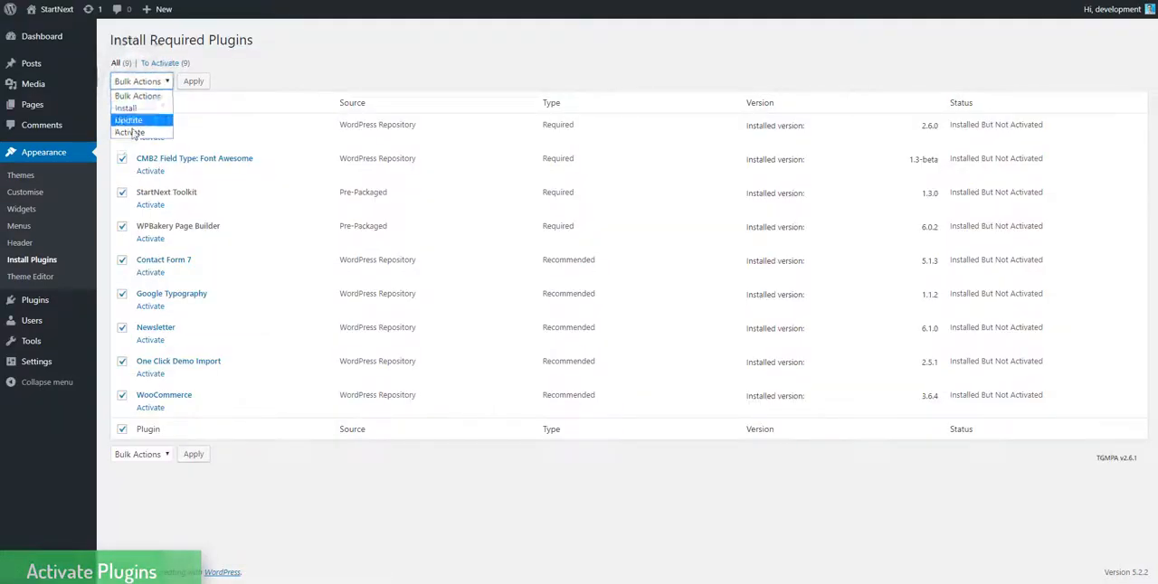
{"action": "left_click", "coordinate": [126, 128]}
{"action": "left_click", "coordinate": [195, 81]}
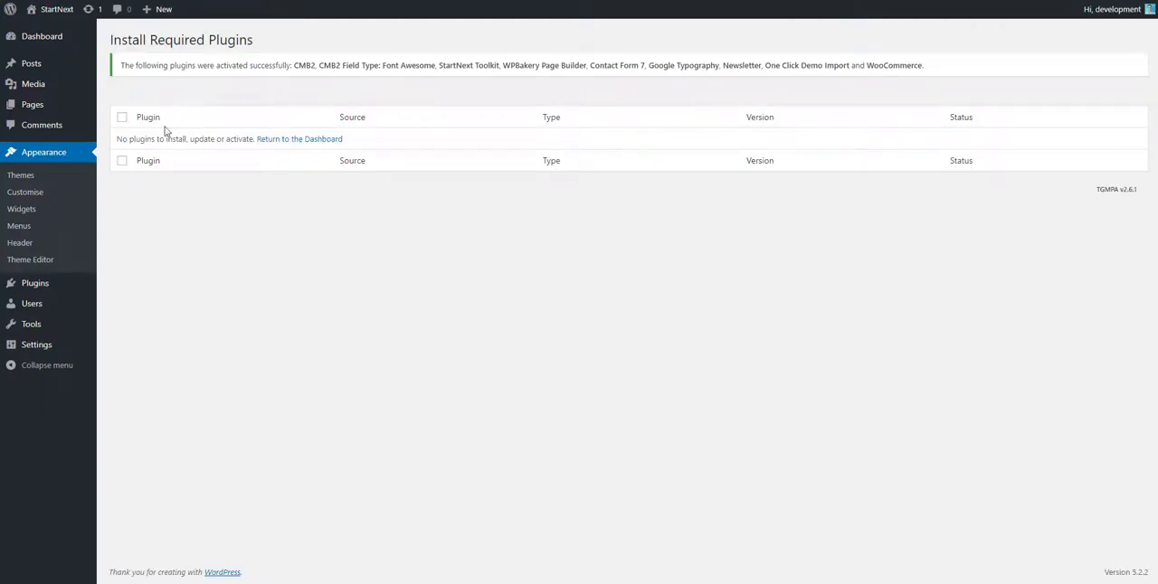
Start the WooCommerce store setup, keep United States (US) as the store's country and fill in both address lines.
{"action": "left_click", "coordinate": [56, 154]}
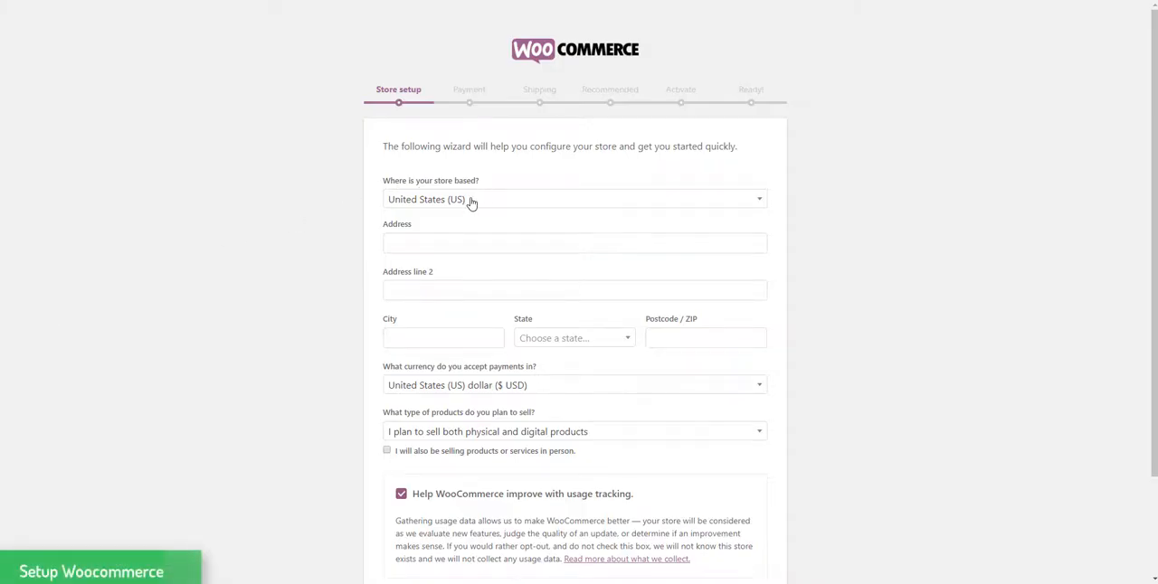
{"action": "left_click", "coordinate": [471, 200]}
{"action": "scroll", "coordinate": [455, 279], "scroll_direction": "down", "scroll_amount": 3}
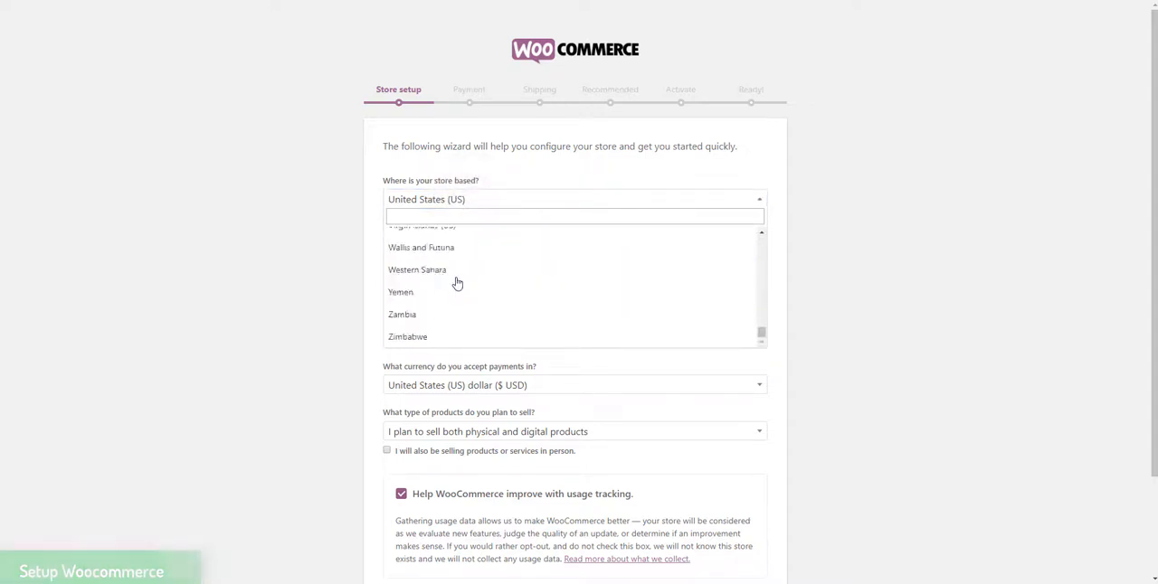
{"action": "scroll", "coordinate": [457, 284], "scroll_direction": "up", "scroll_amount": 2}
{"action": "left_click", "coordinate": [305, 214]}
{"action": "left_click", "coordinate": [422, 241]}
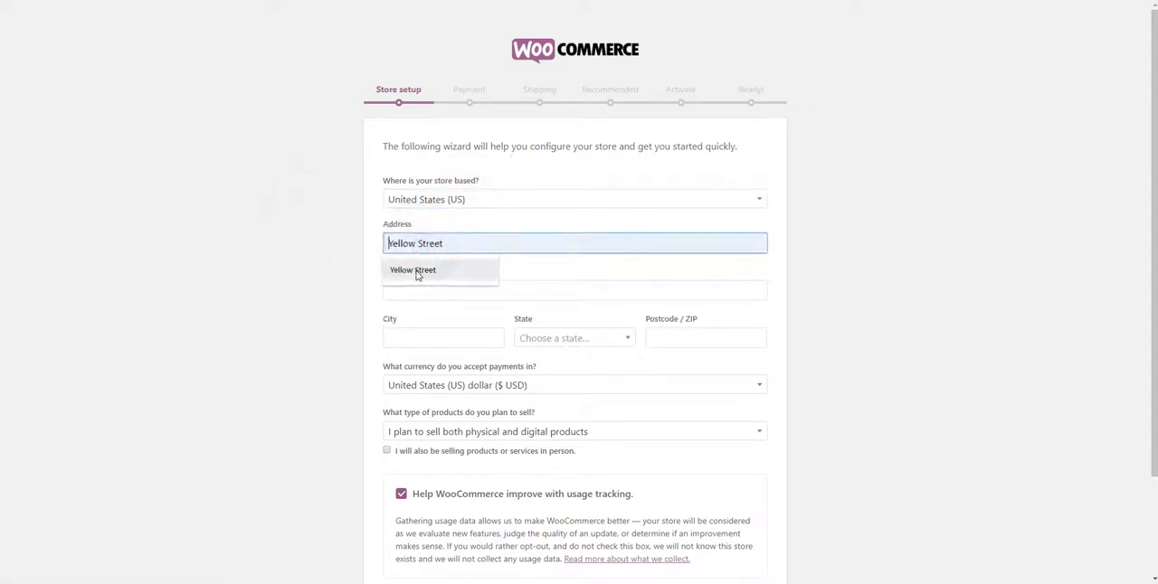
{"action": "left_click", "coordinate": [413, 269]}
{"action": "left_click", "coordinate": [416, 286]}
{"action": "left_click", "coordinate": [403, 316]}
Fill in the store's city, state and postcode in the WooCommerce store setup.
{"action": "left_click", "coordinate": [391, 338]}
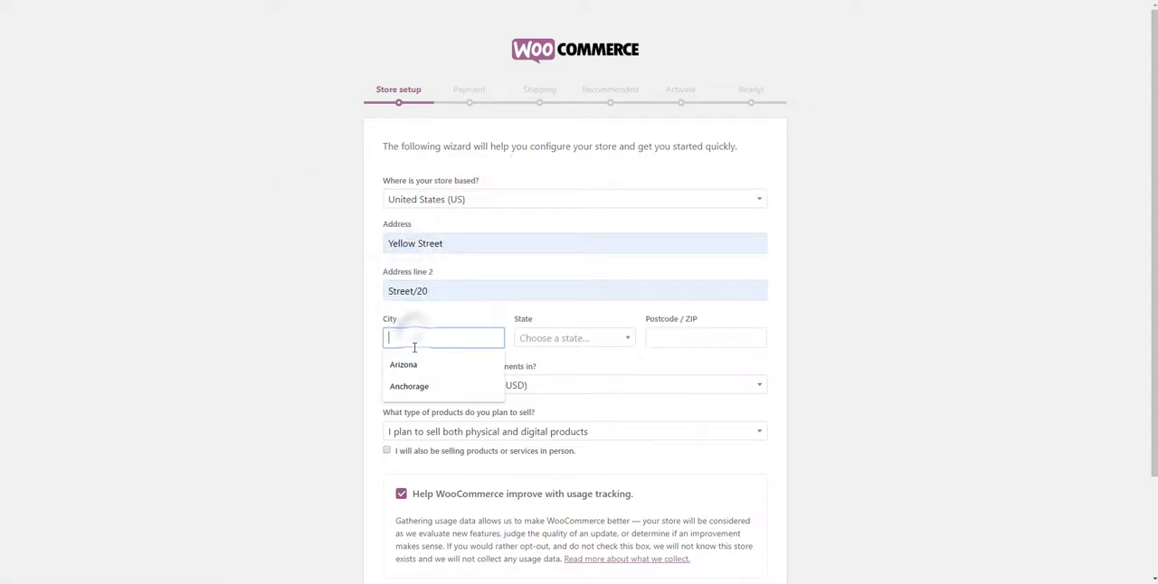
{"action": "left_click", "coordinate": [410, 376]}
{"action": "left_click", "coordinate": [548, 340]}
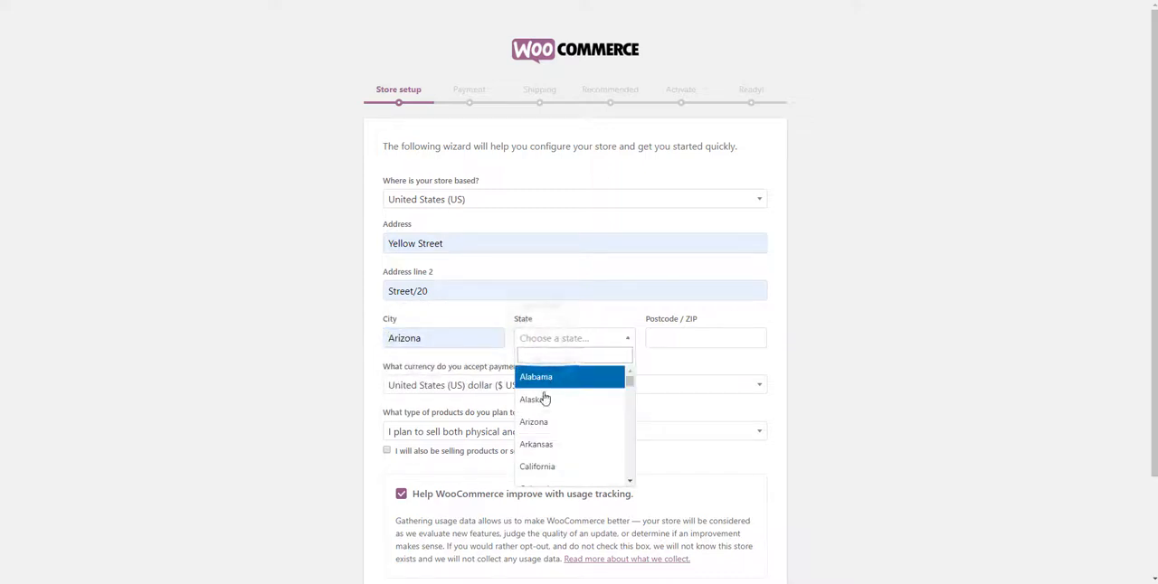
{"action": "left_click", "coordinate": [544, 425]}
{"action": "left_click", "coordinate": [669, 338]}
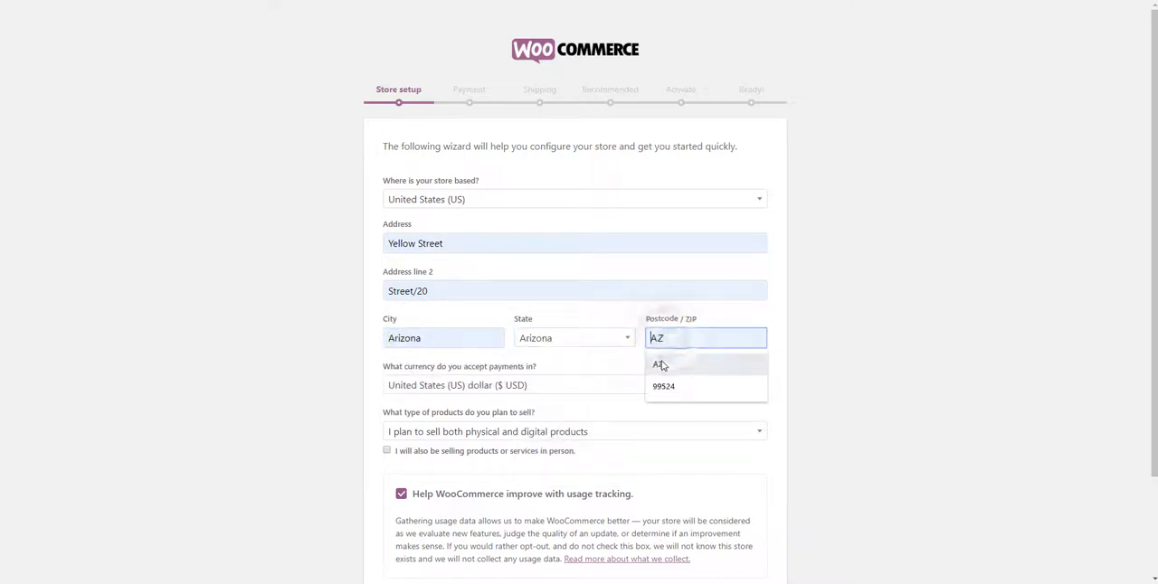
{"action": "left_click", "coordinate": [661, 364]}
Mark the store as also selling products or services in person and submit the store setup.
{"action": "scroll", "coordinate": [362, 268], "scroll_direction": "down", "scroll_amount": 3}
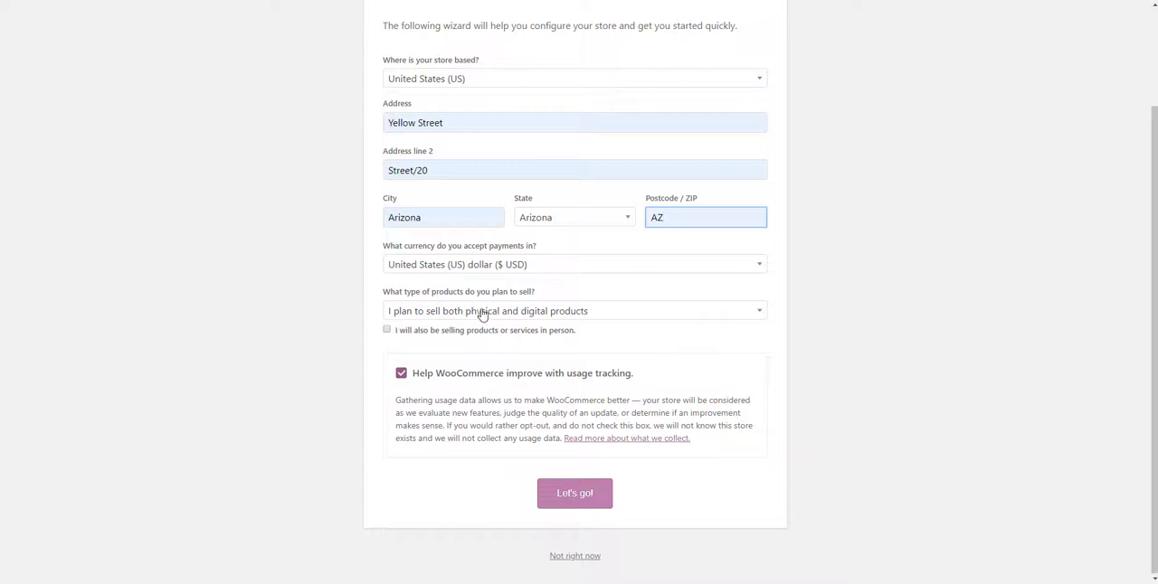
{"action": "left_click", "coordinate": [386, 330]}
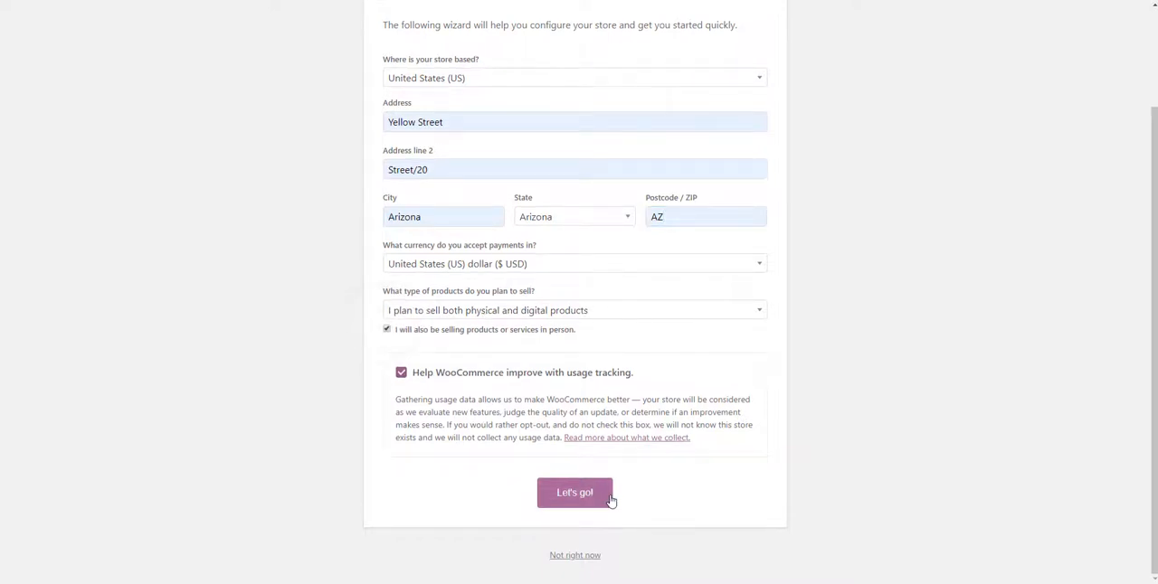
{"action": "left_click", "coordinate": [577, 496]}
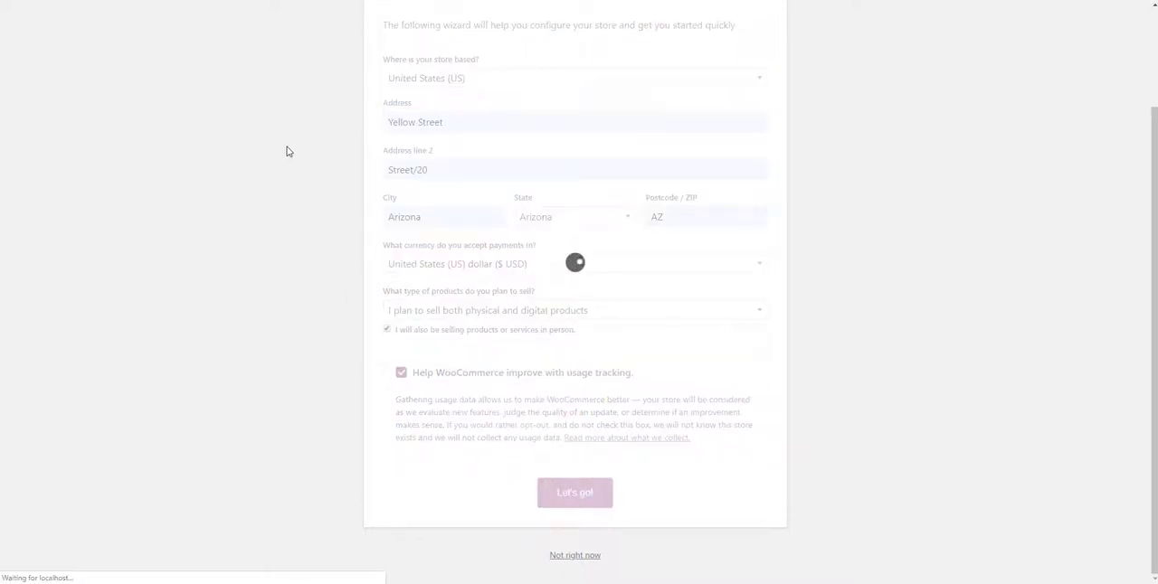
Keep Stripe enabled, turn on PayPal as a payment method and continue to the shipping setup.
{"action": "scroll", "coordinate": [387, 168], "scroll_direction": "down", "scroll_amount": 2}
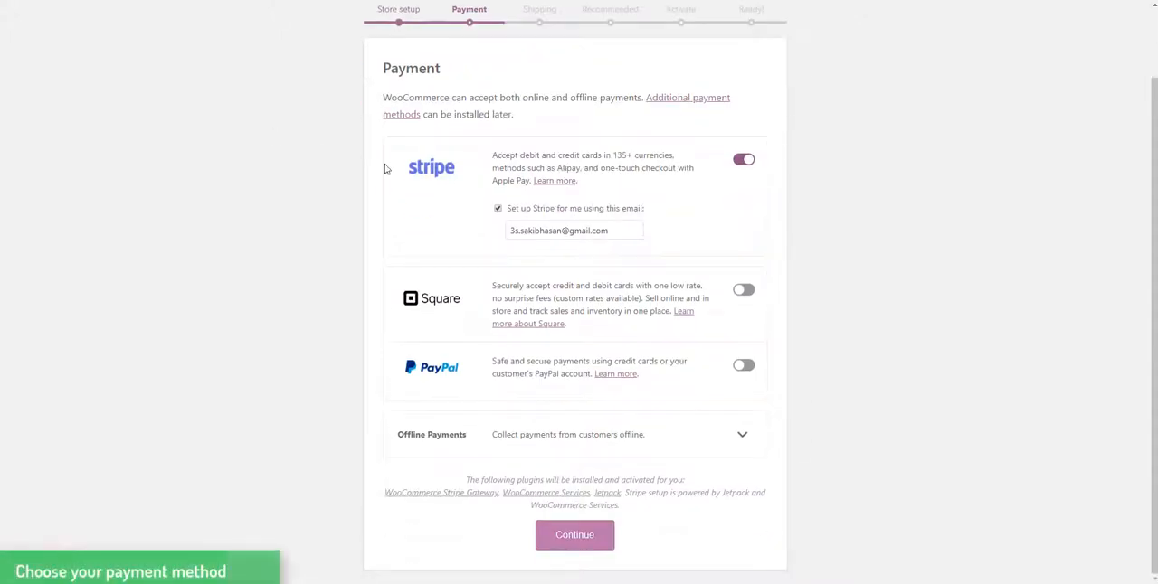
{"action": "left_click", "coordinate": [743, 163]}
{"action": "left_click", "coordinate": [750, 246]}
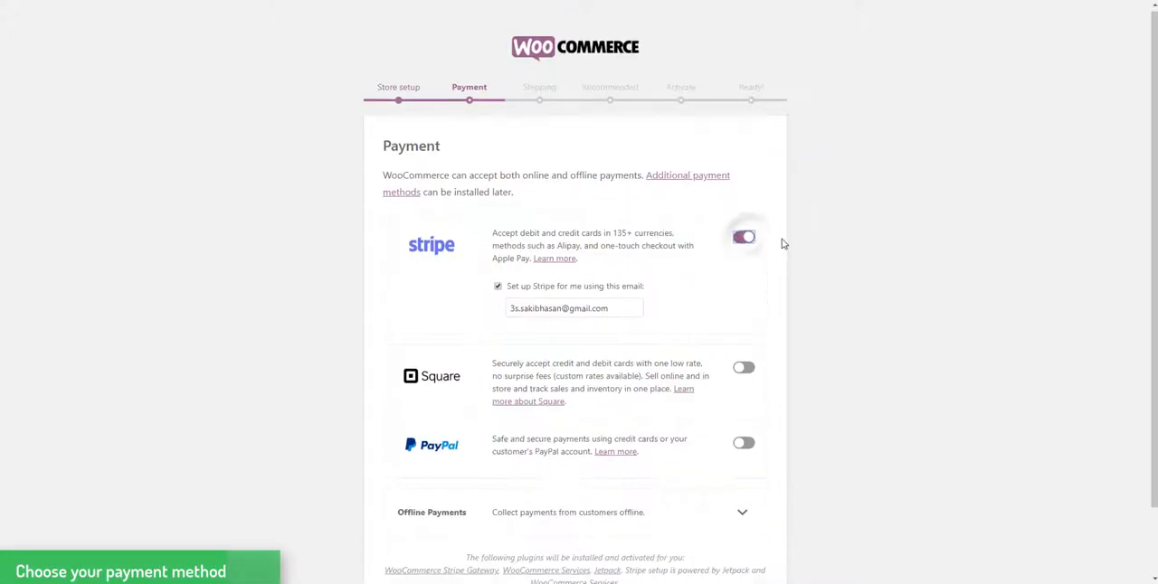
{"action": "scroll", "coordinate": [744, 302], "scroll_direction": "down", "scroll_amount": 2}
{"action": "left_click", "coordinate": [745, 291]}
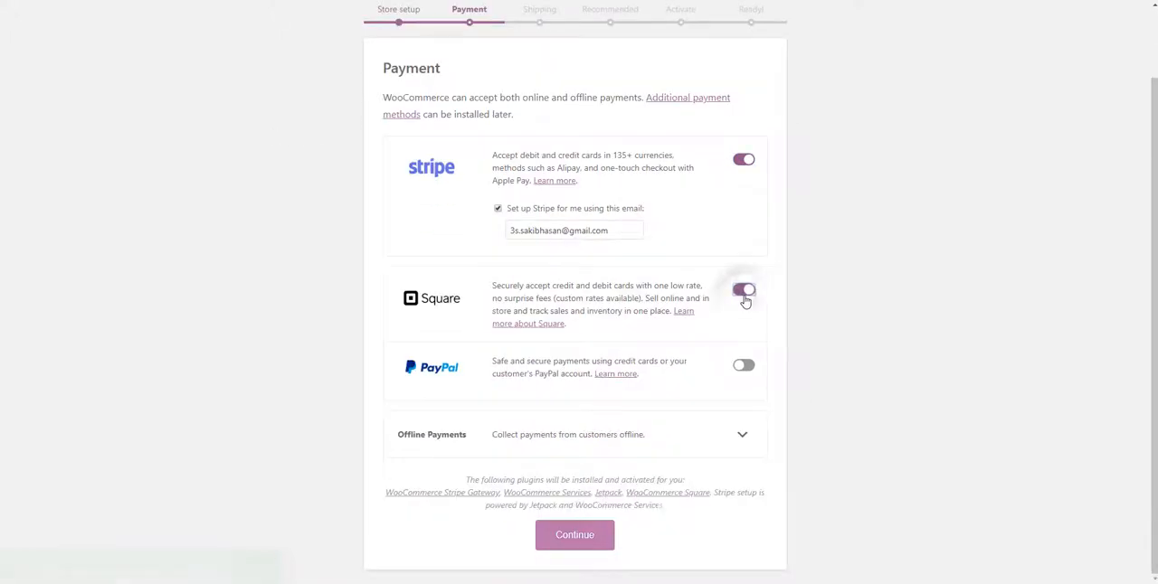
{"action": "left_click", "coordinate": [747, 368]}
{"action": "left_click", "coordinate": [747, 367]}
{"action": "left_click", "coordinate": [745, 366]}
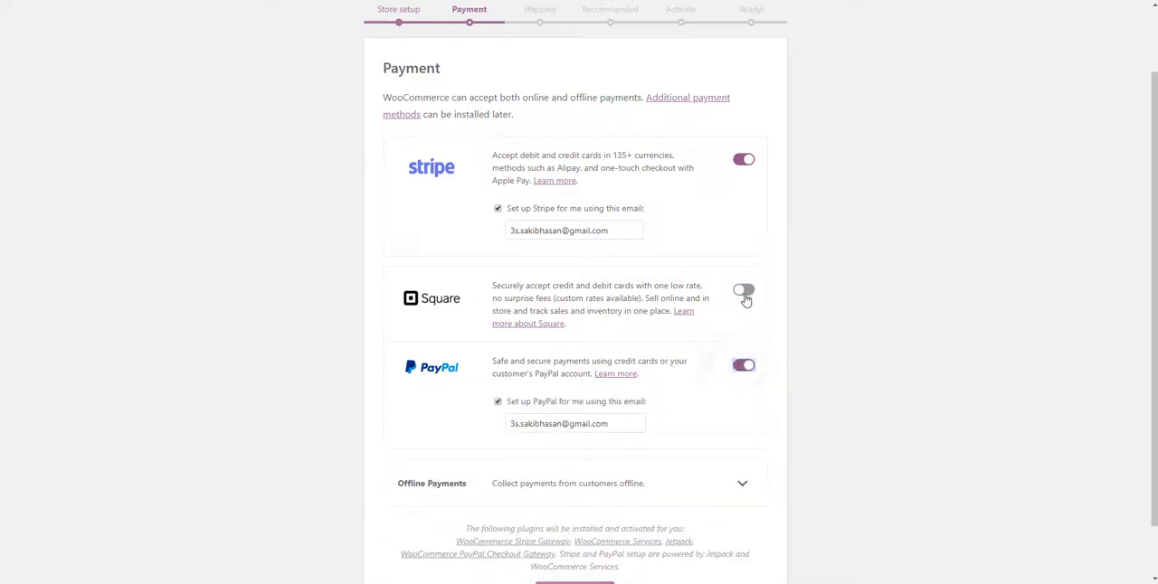
{"action": "left_click", "coordinate": [744, 291]}
{"action": "scroll", "coordinate": [856, 261], "scroll_direction": "down", "scroll_amount": 1}
{"action": "left_click", "coordinate": [558, 537]}
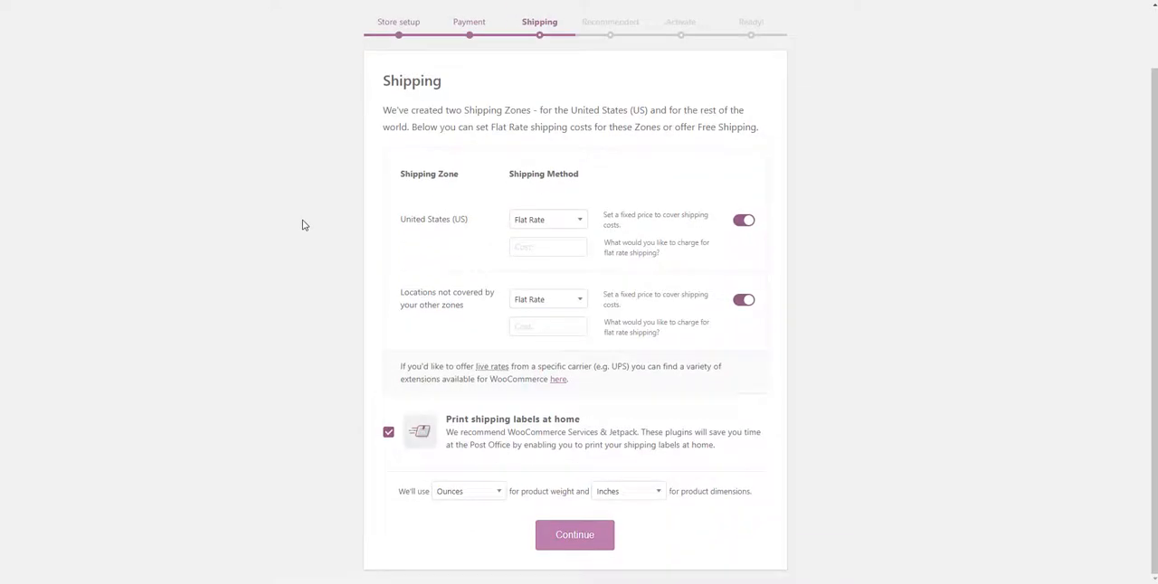
Set the shipping method to Free Shipping for United States (US) and for locations not covered by other zones, then continue.
{"action": "left_click", "coordinate": [525, 221]}
{"action": "left_click", "coordinate": [533, 259]}
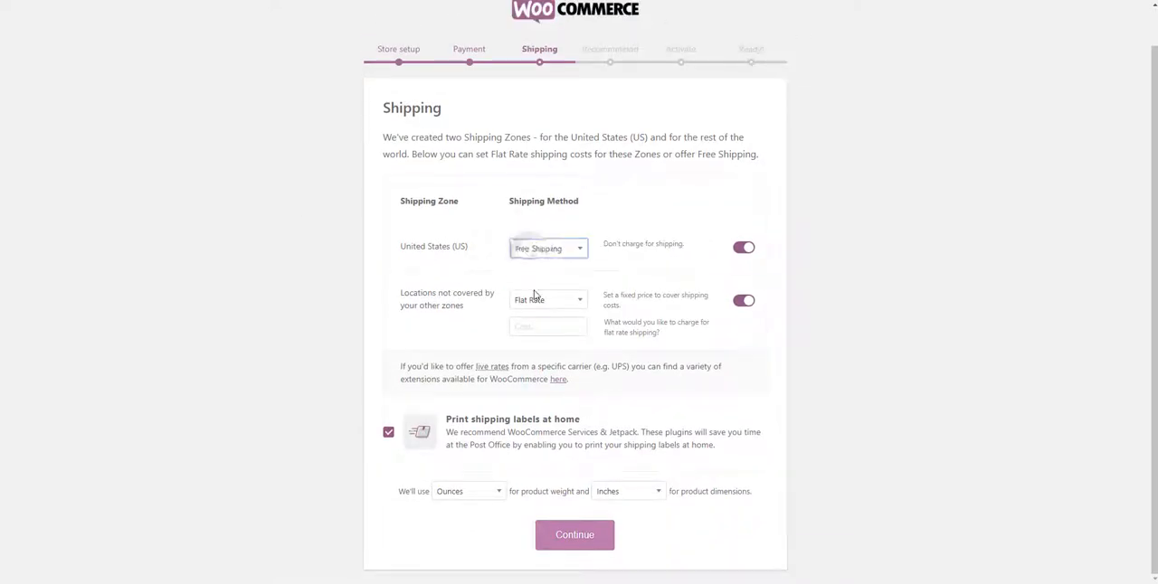
{"action": "left_click", "coordinate": [537, 299]}
{"action": "left_click", "coordinate": [540, 340]}
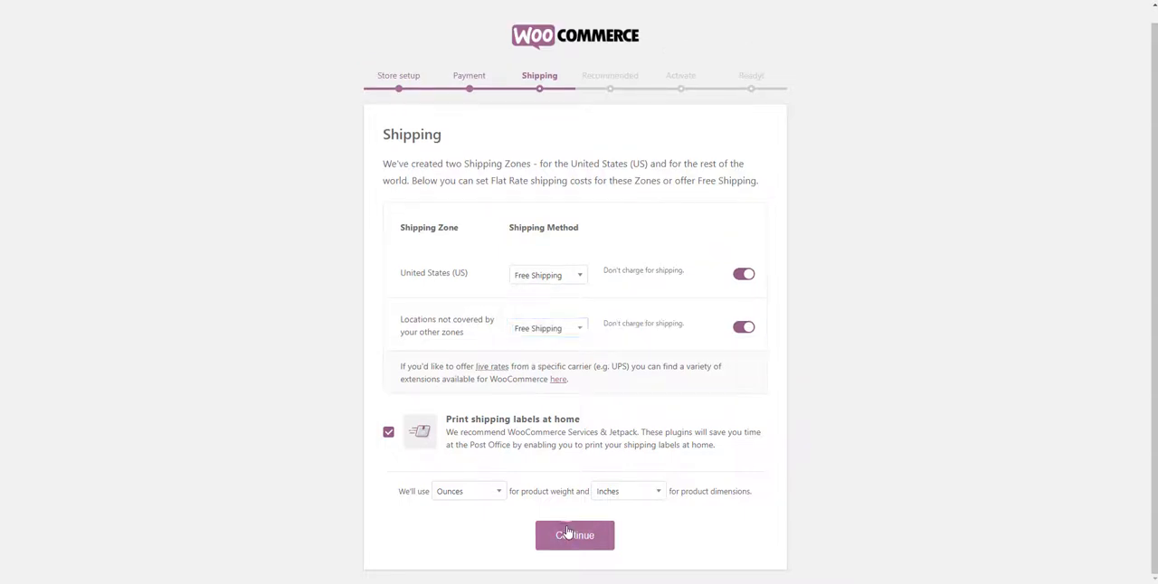
{"action": "left_click", "coordinate": [567, 533]}
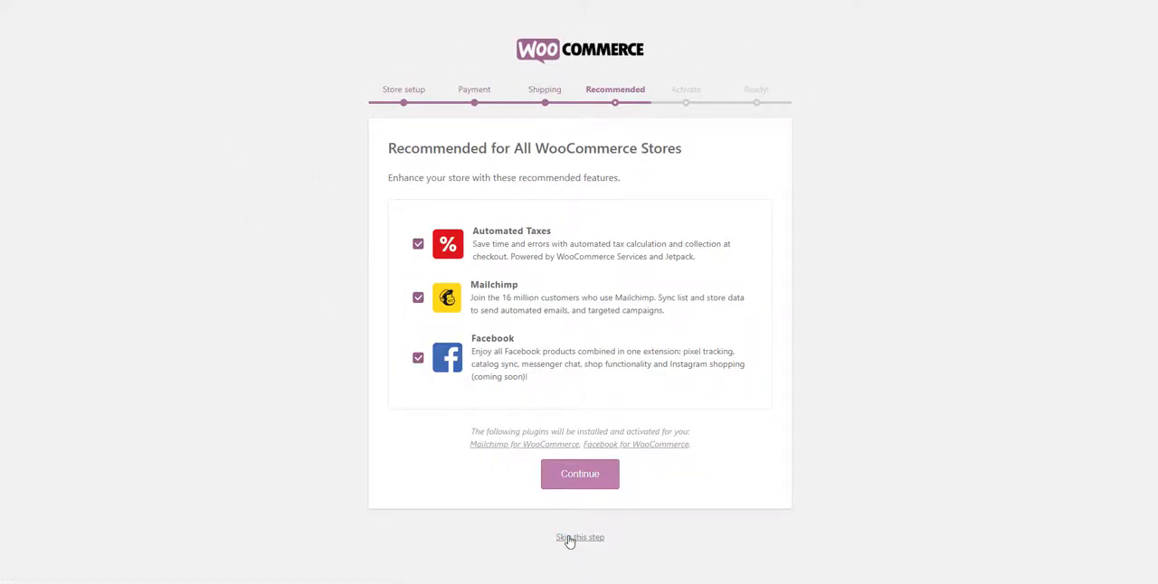
Skip the recommended features and the Jetpack connection, then leave the finished store wizard for the dashboard.
{"action": "left_click", "coordinate": [569, 539]}
{"action": "scroll", "coordinate": [217, 203], "scroll_direction": "down", "scroll_amount": 2}
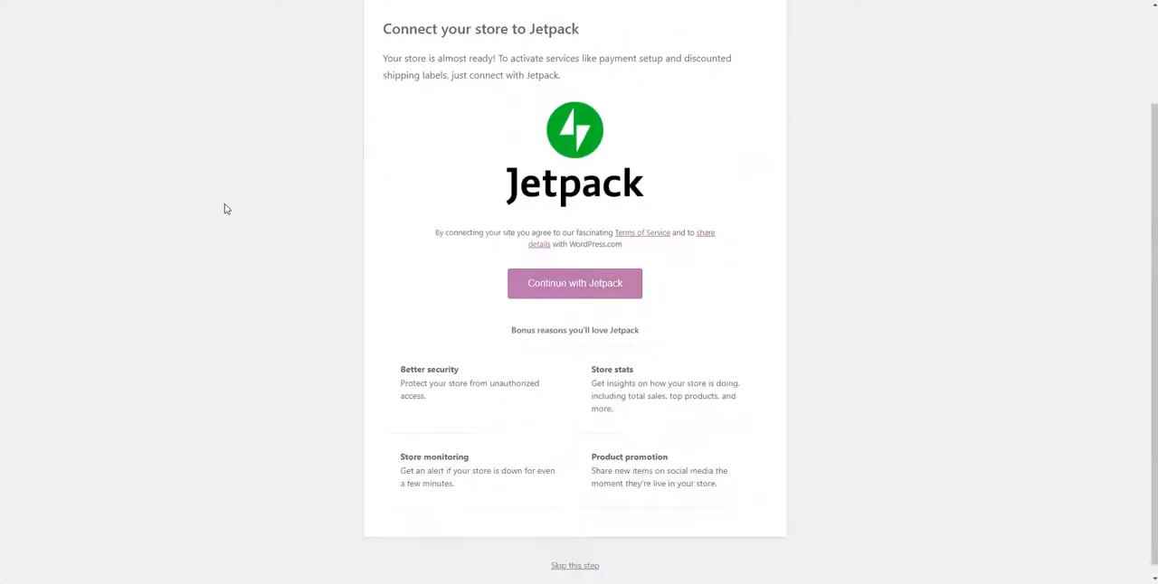
{"action": "left_click", "coordinate": [576, 555]}
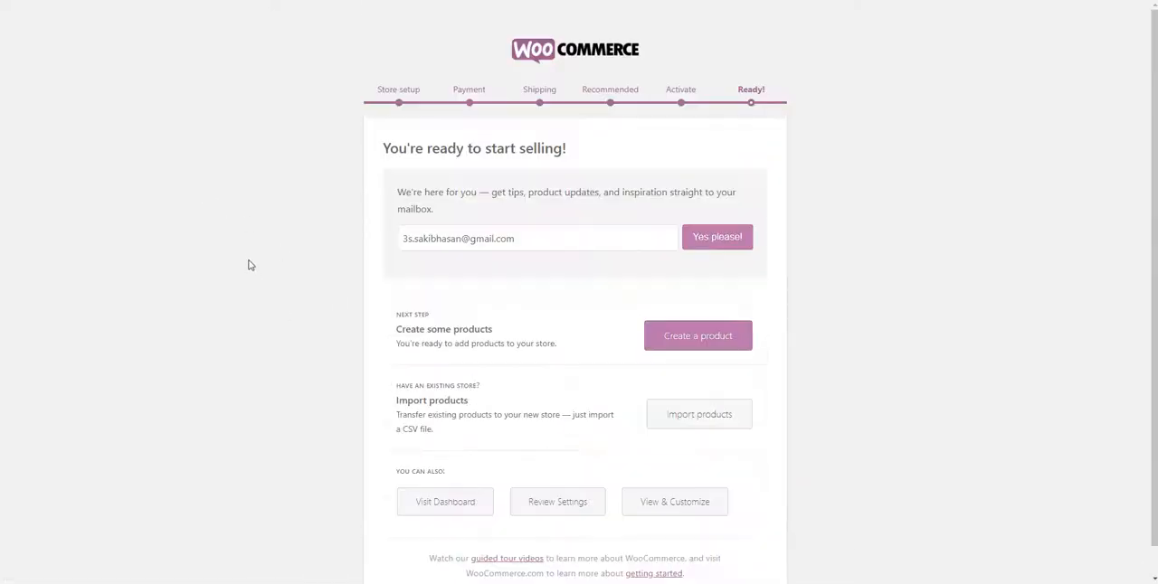
{"action": "scroll", "coordinate": [249, 258], "scroll_direction": "down", "scroll_amount": 1}
{"action": "left_click", "coordinate": [437, 472]}
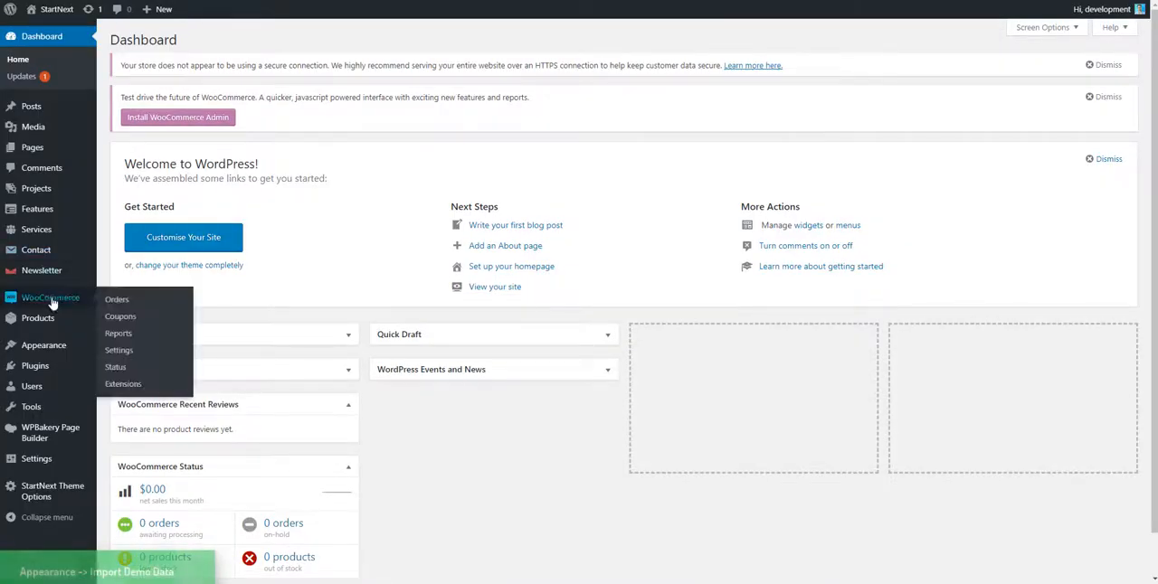
Run the One Click Demo Import of the theme's demo data and wait for the import to finish.
{"action": "mouse_move", "coordinate": [42, 355]}
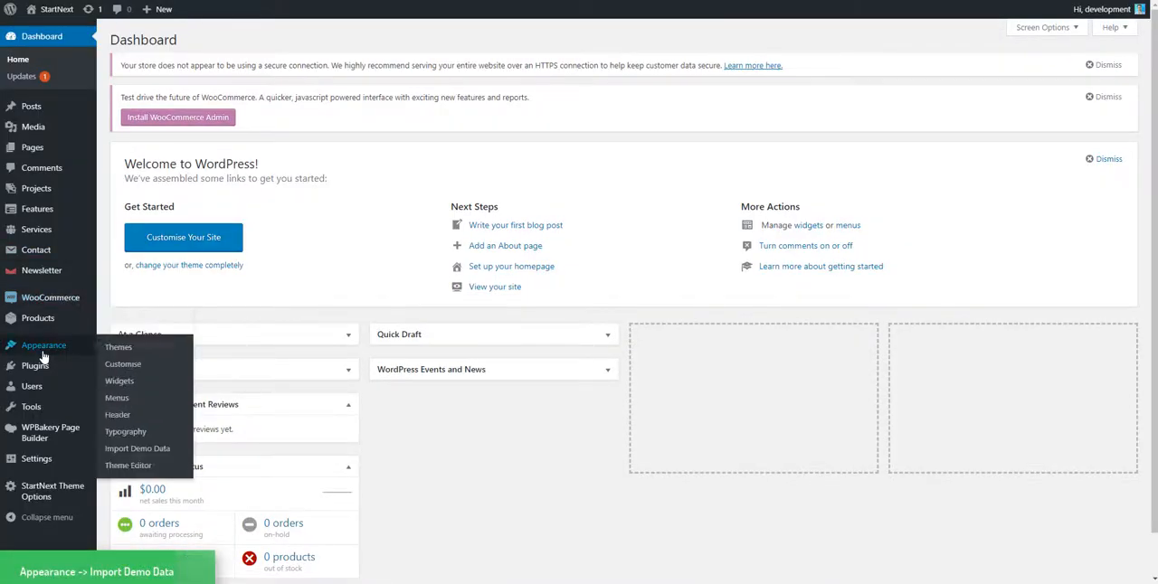
{"action": "left_click", "coordinate": [136, 448]}
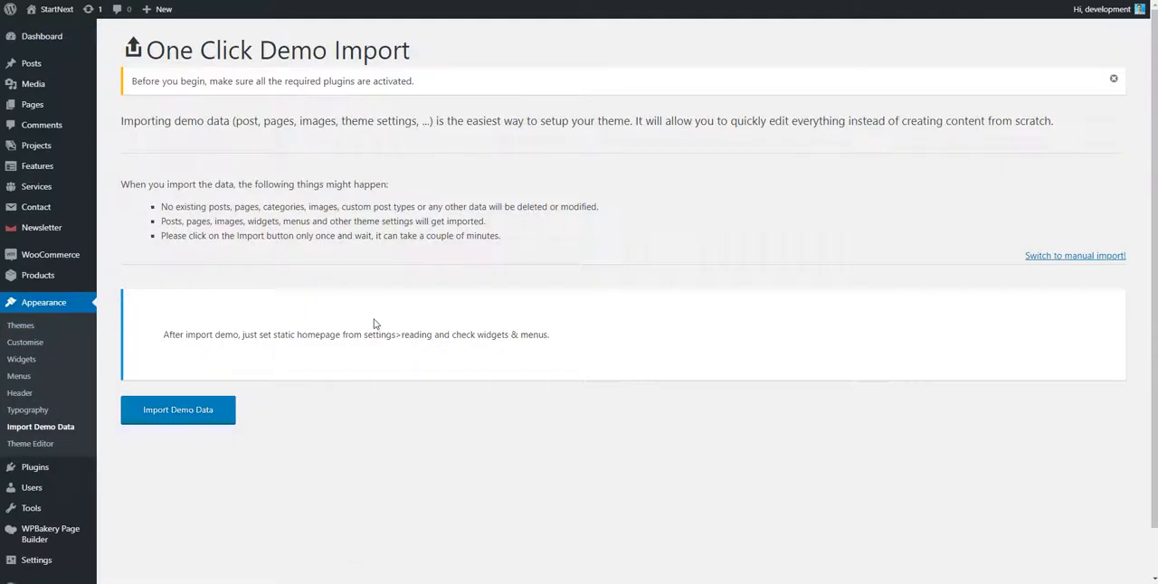
{"action": "left_click", "coordinate": [219, 422]}
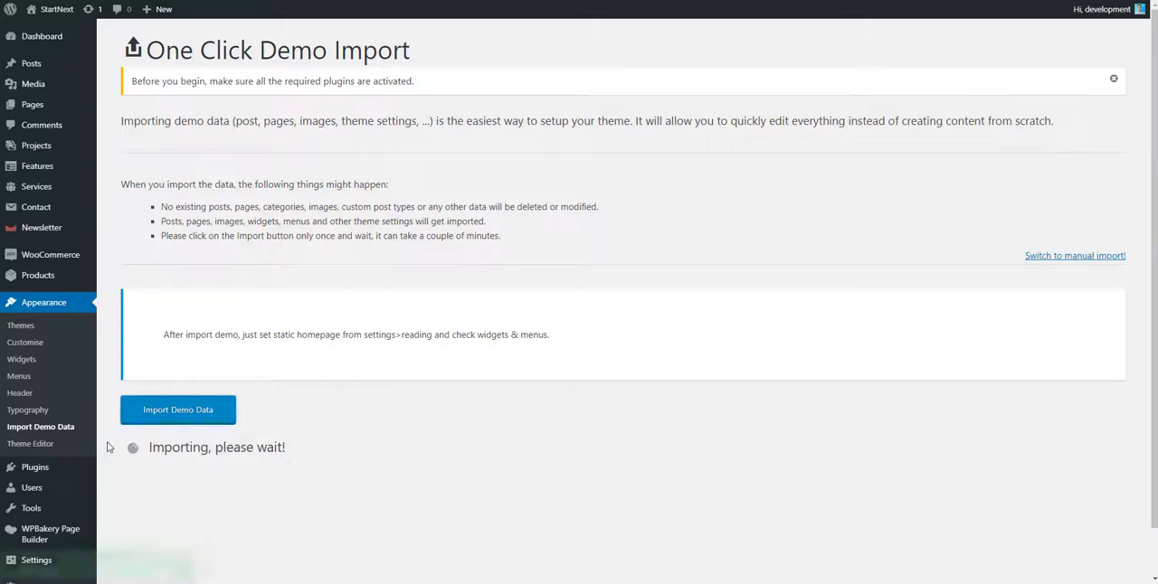
{"action": "left_click_drag", "start_coordinate": [148, 447], "coordinate": [301, 447]}
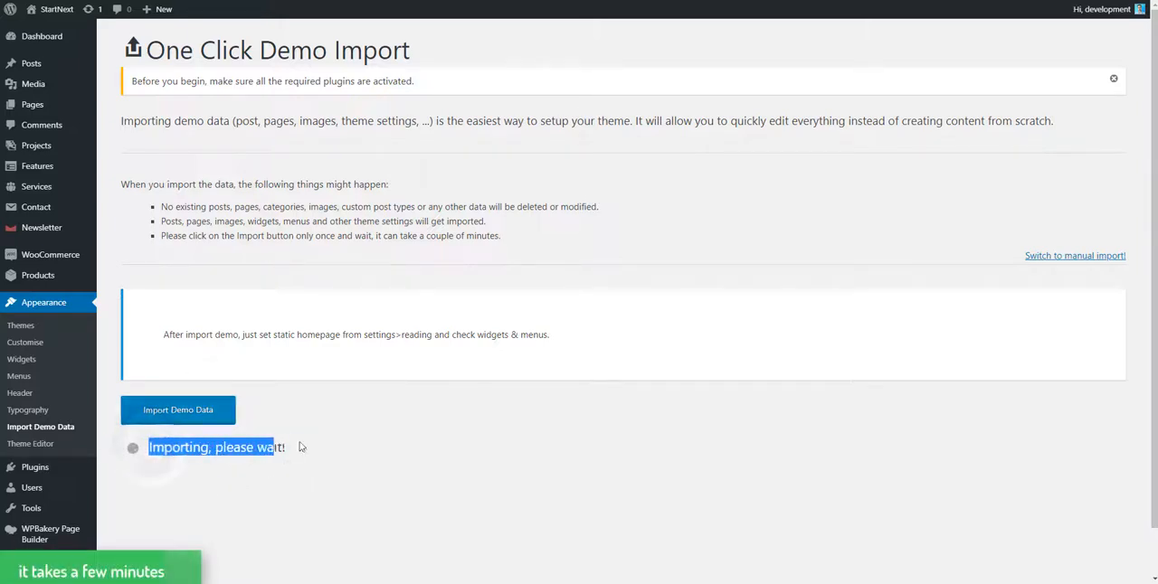
{"action": "left_click", "coordinate": [271, 446]}
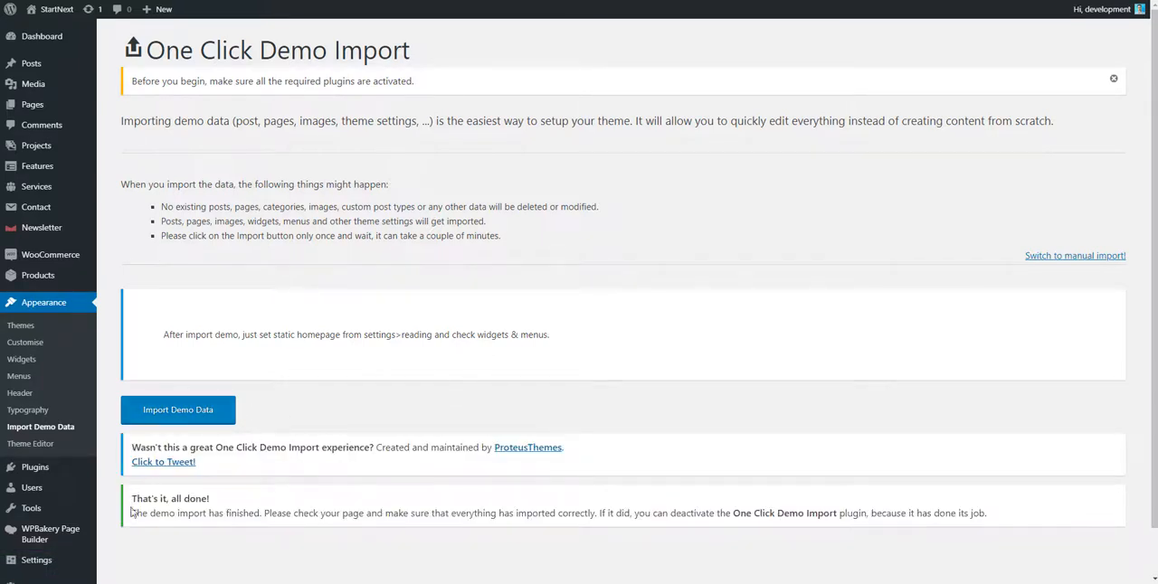
In the Reading settings, make the homepage a static page with Home as homepage and Blog as posts page, and save.
{"action": "scroll", "coordinate": [215, 343], "scroll_direction": "down", "scroll_amount": 1}
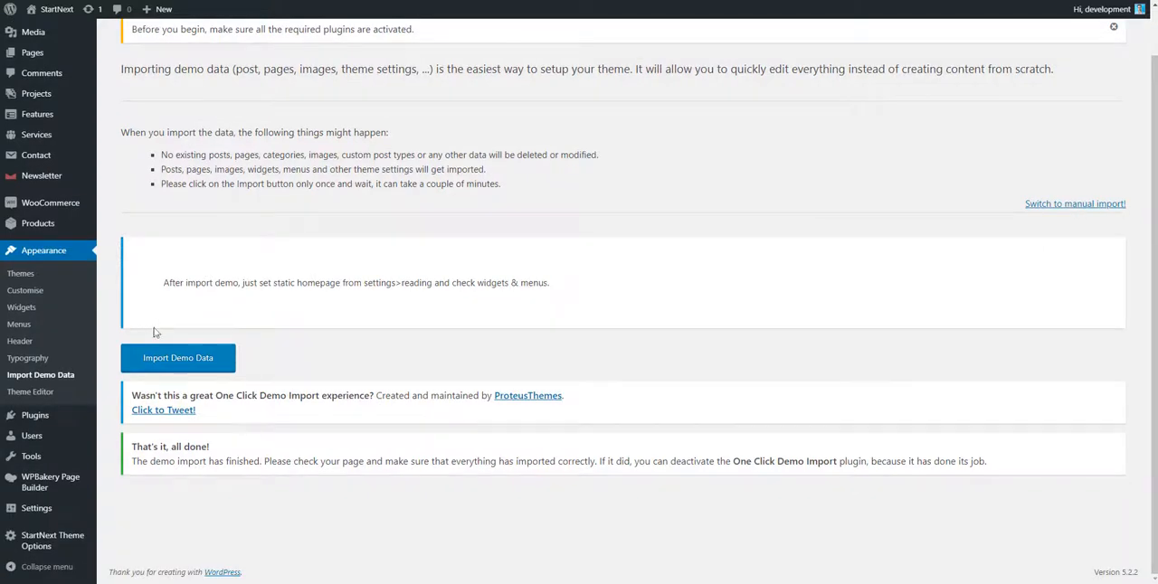
{"action": "mouse_move", "coordinate": [81, 509]}
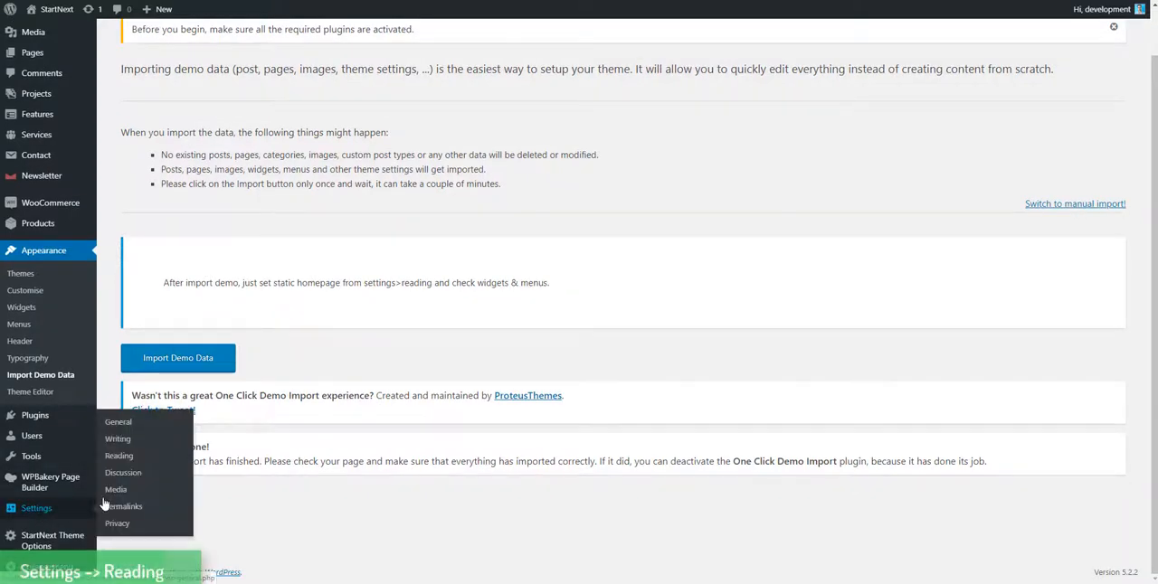
{"action": "left_click", "coordinate": [127, 461]}
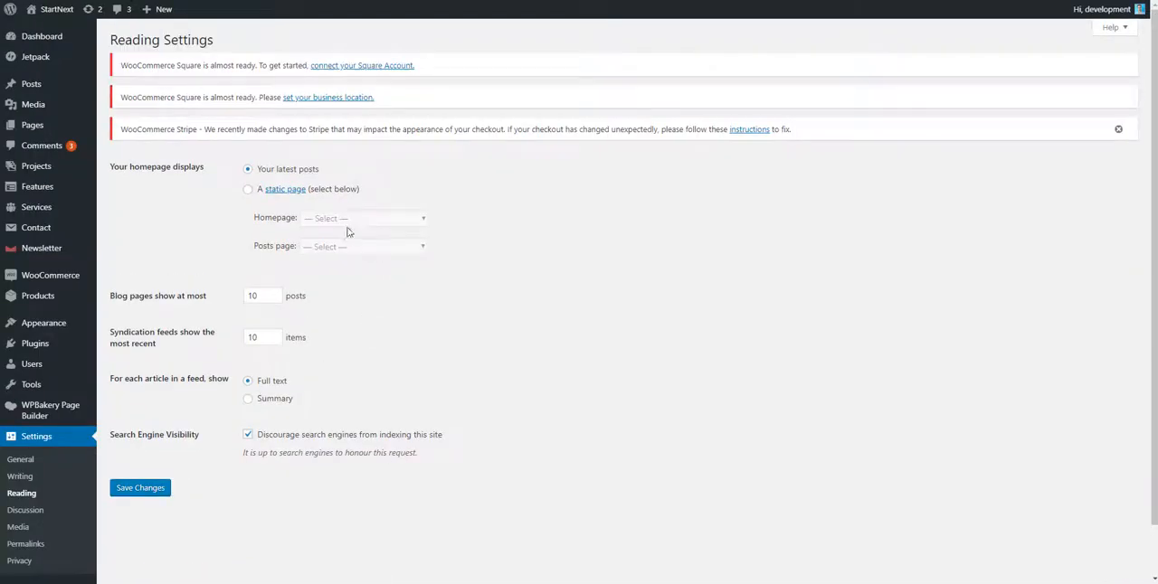
{"action": "left_click", "coordinate": [247, 189]}
{"action": "left_click", "coordinate": [337, 220]}
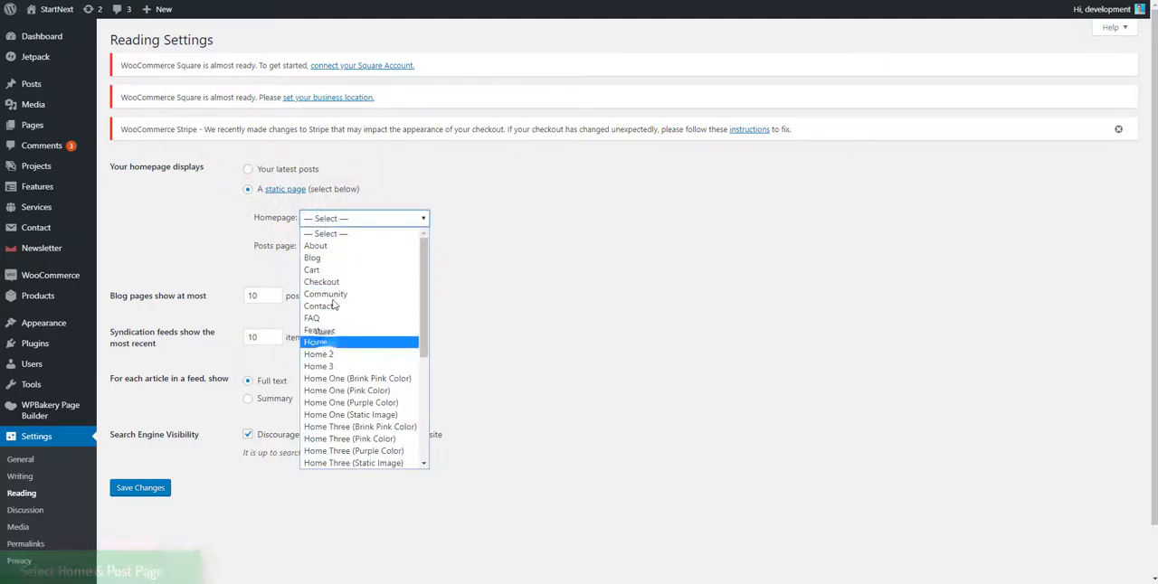
{"action": "left_click", "coordinate": [318, 342]}
{"action": "left_click", "coordinate": [364, 246]}
{"action": "left_click", "coordinate": [312, 283]}
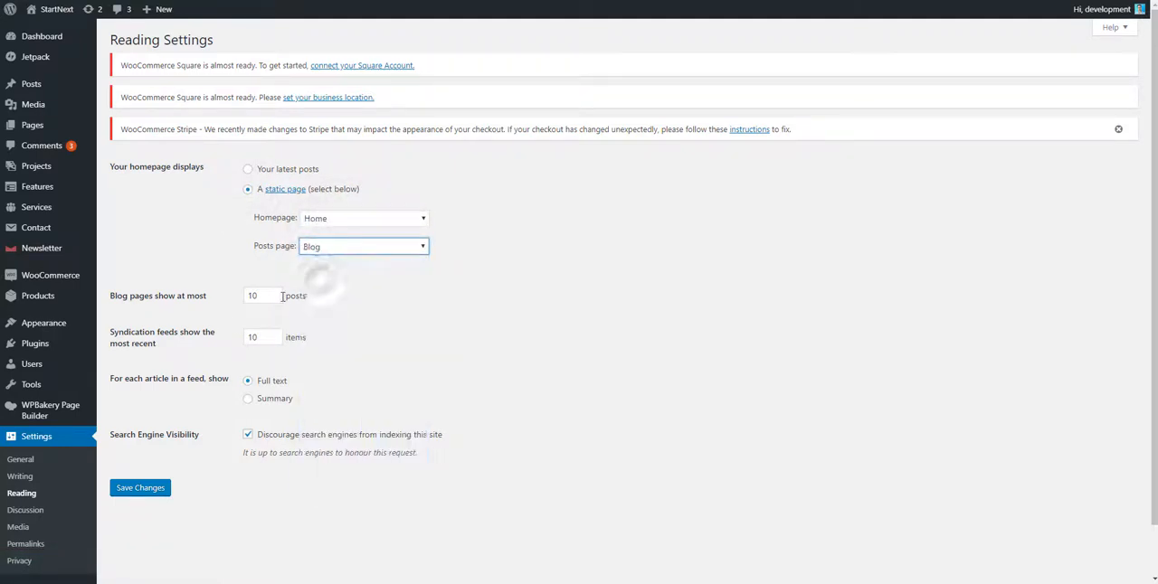
{"action": "left_click", "coordinate": [150, 487]}
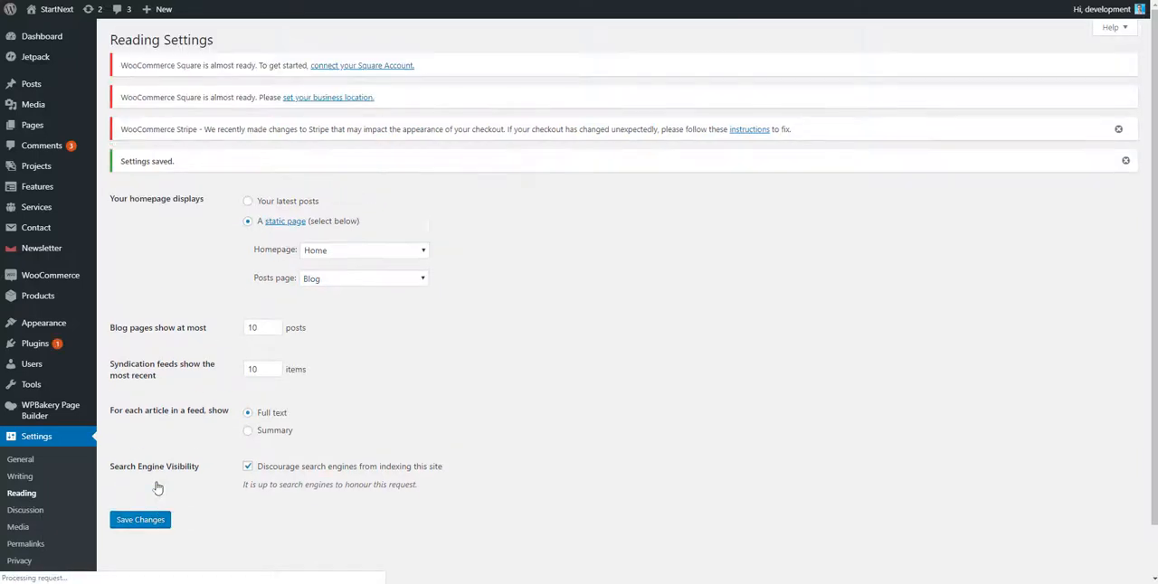
Assign the imported Main Menu to the Main menu display location and save the menu.
{"action": "mouse_move", "coordinate": [14, 334]}
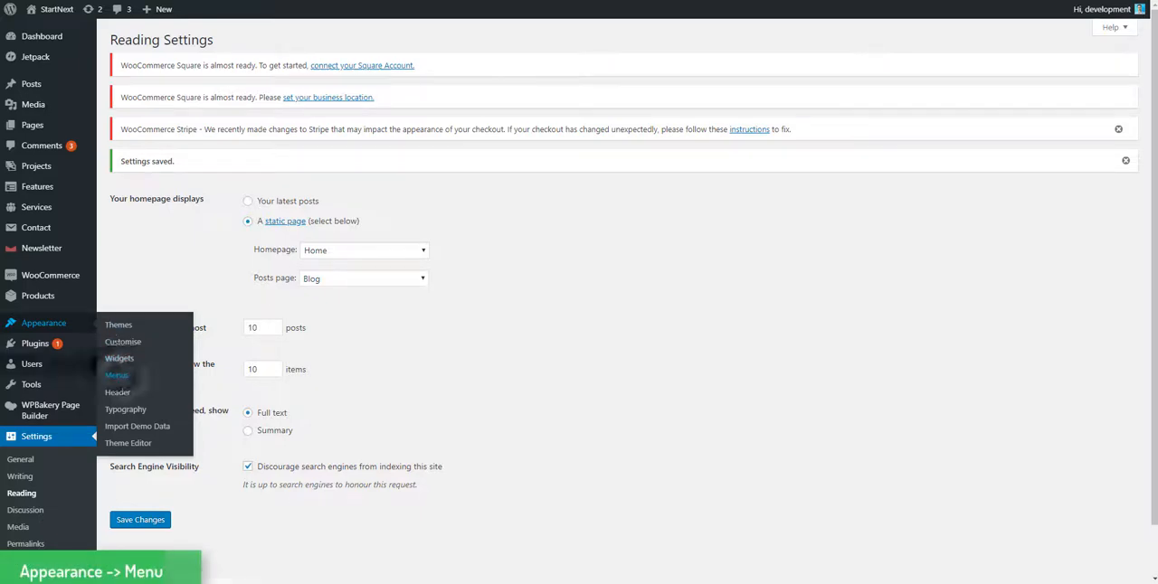
{"action": "left_click", "coordinate": [117, 376]}
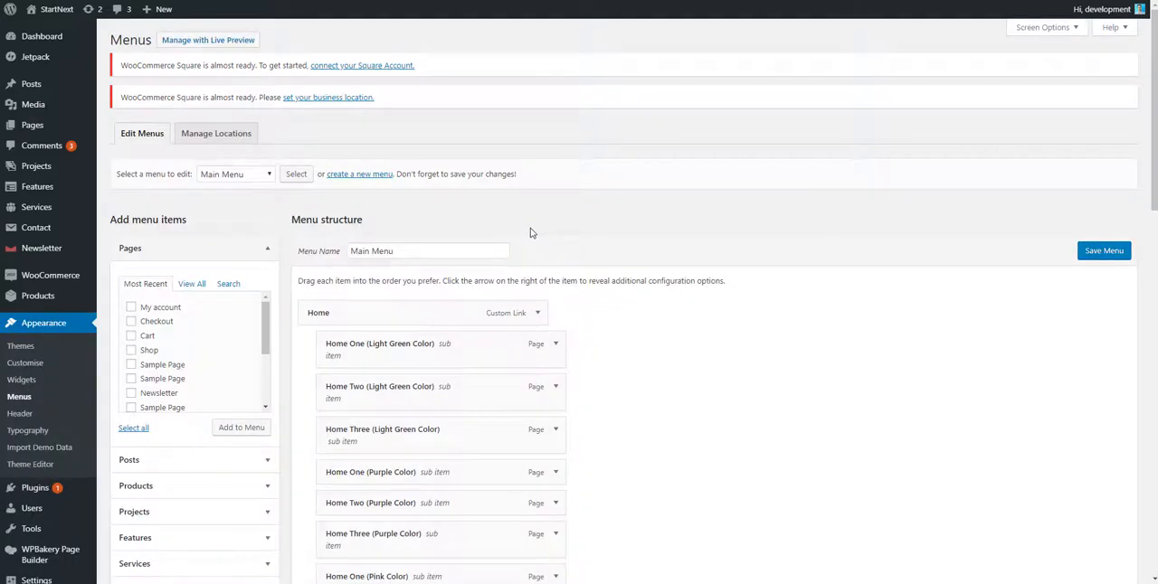
{"action": "scroll", "coordinate": [530, 233], "scroll_direction": "down", "scroll_amount": 12}
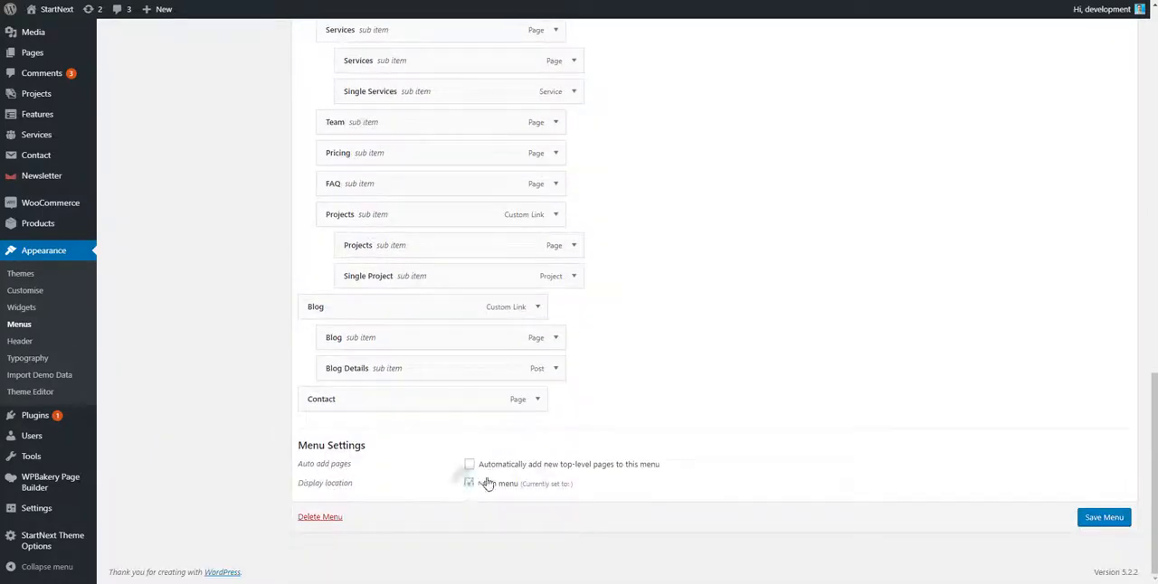
{"action": "left_click", "coordinate": [486, 484]}
{"action": "left_click", "coordinate": [1105, 518]}
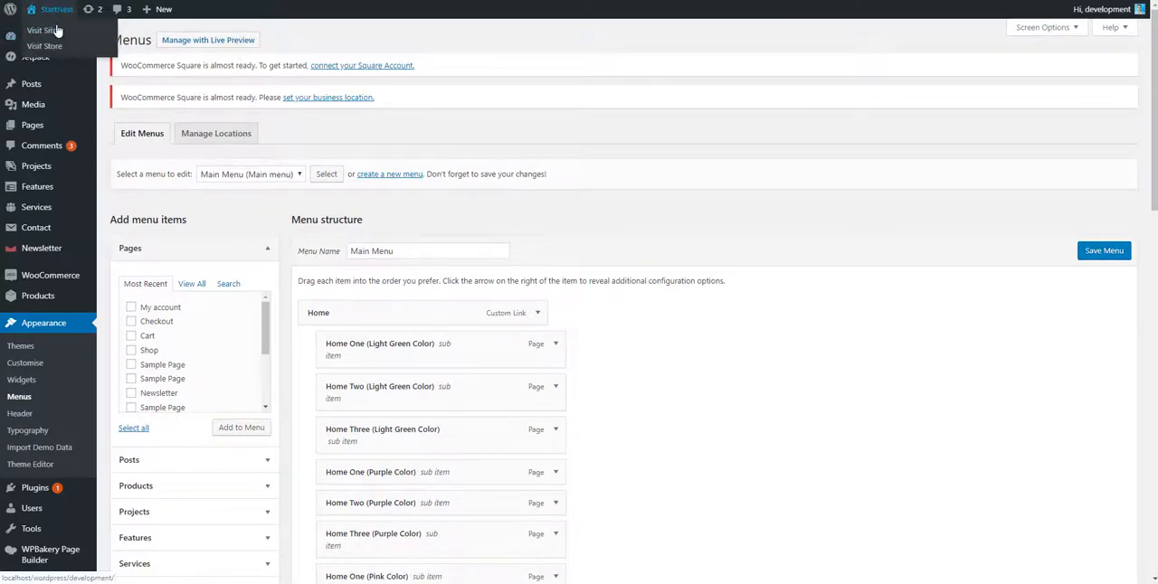
Visit the live site and review the imported homepage's navigation and sections down to the footer, then return to its beginning.
{"action": "left_click", "coordinate": [52, 33]}
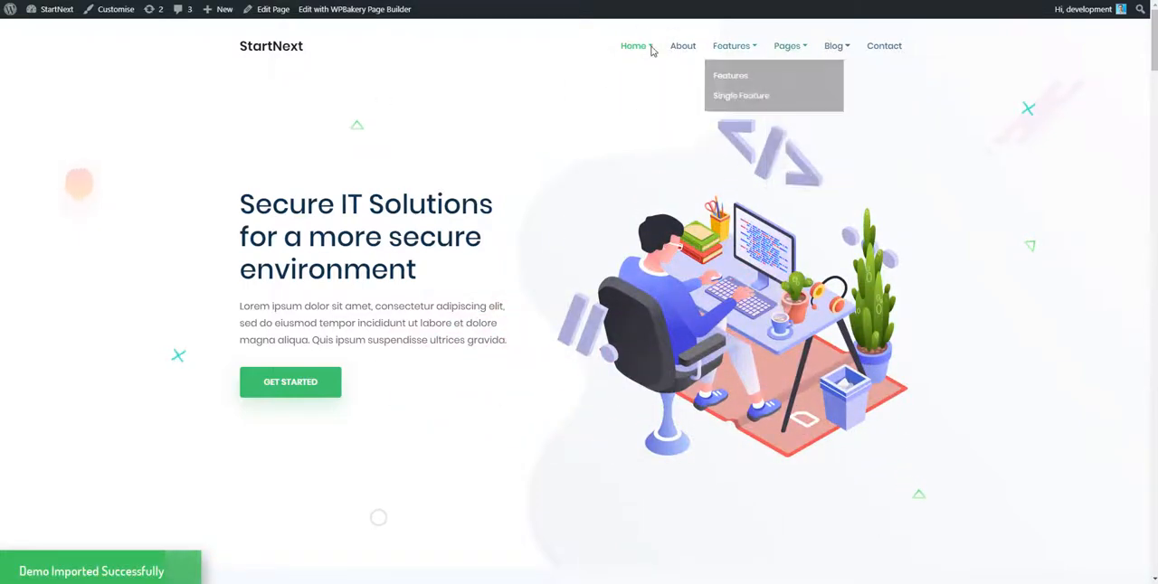
{"action": "mouse_move", "coordinate": [636, 46]}
{"action": "scroll", "coordinate": [579, 118], "scroll_direction": "down", "scroll_amount": 12}
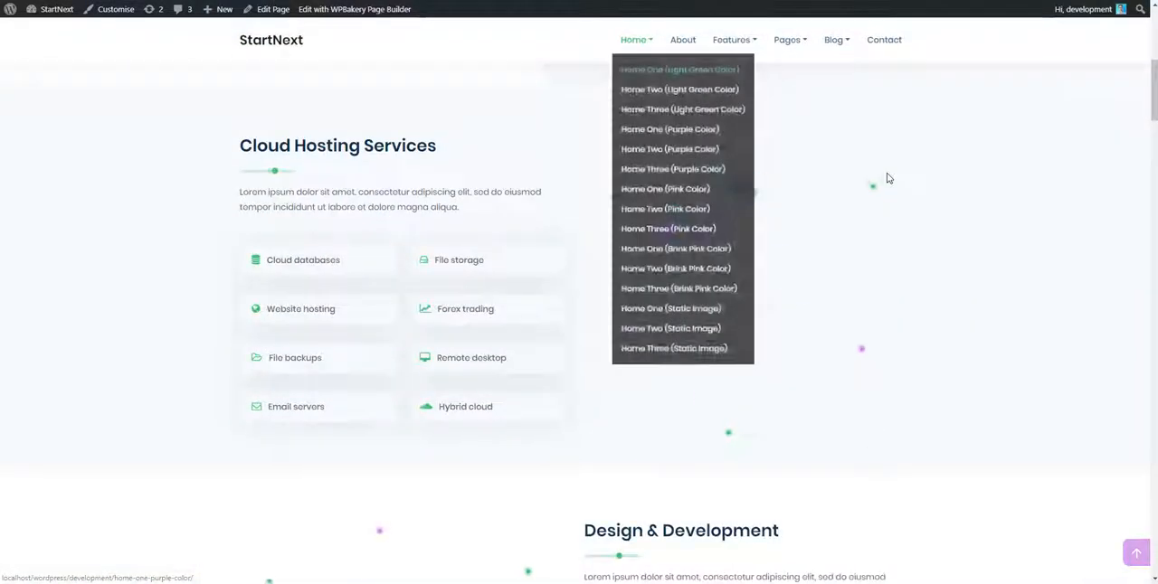
{"action": "scroll", "coordinate": [374, 186], "scroll_direction": "down", "scroll_amount": 4}
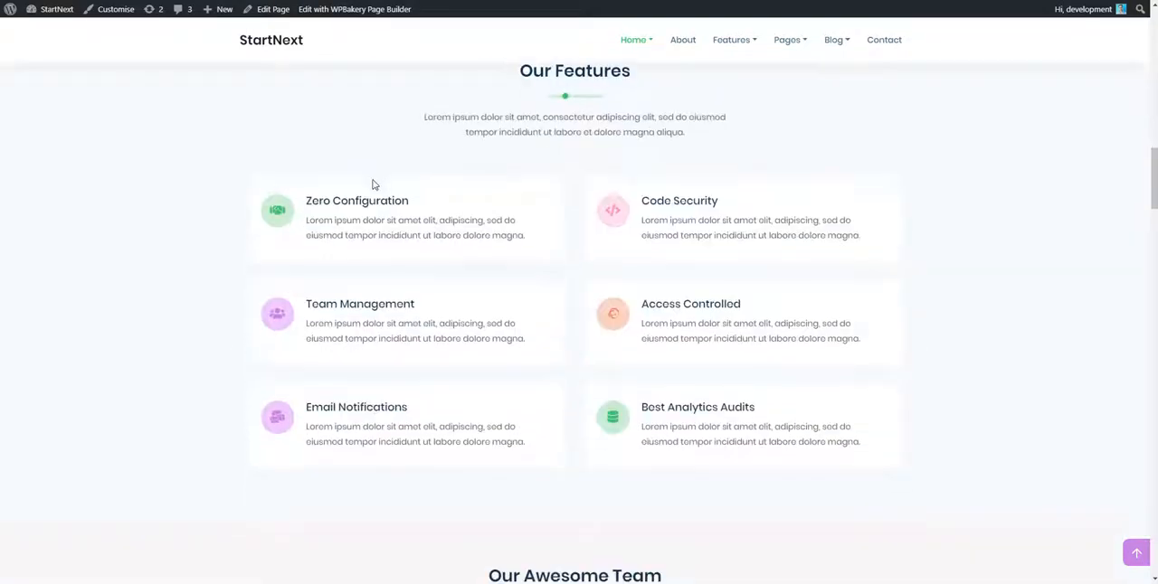
{"action": "scroll", "coordinate": [721, 357], "scroll_direction": "down", "scroll_amount": 13}
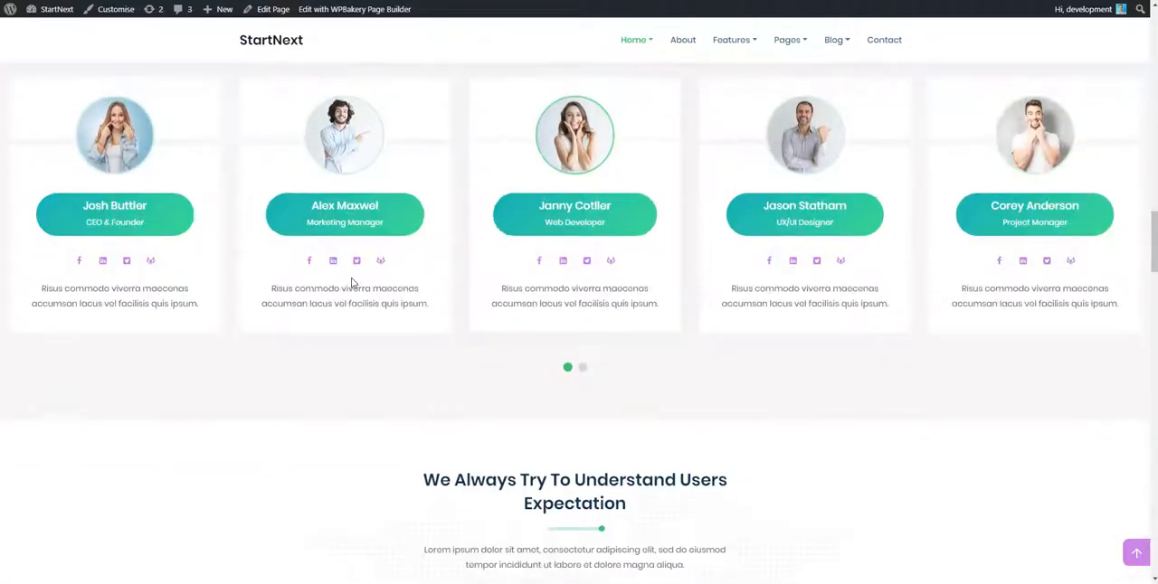
{"action": "scroll", "coordinate": [574, 261], "scroll_direction": "up", "scroll_amount": 4}
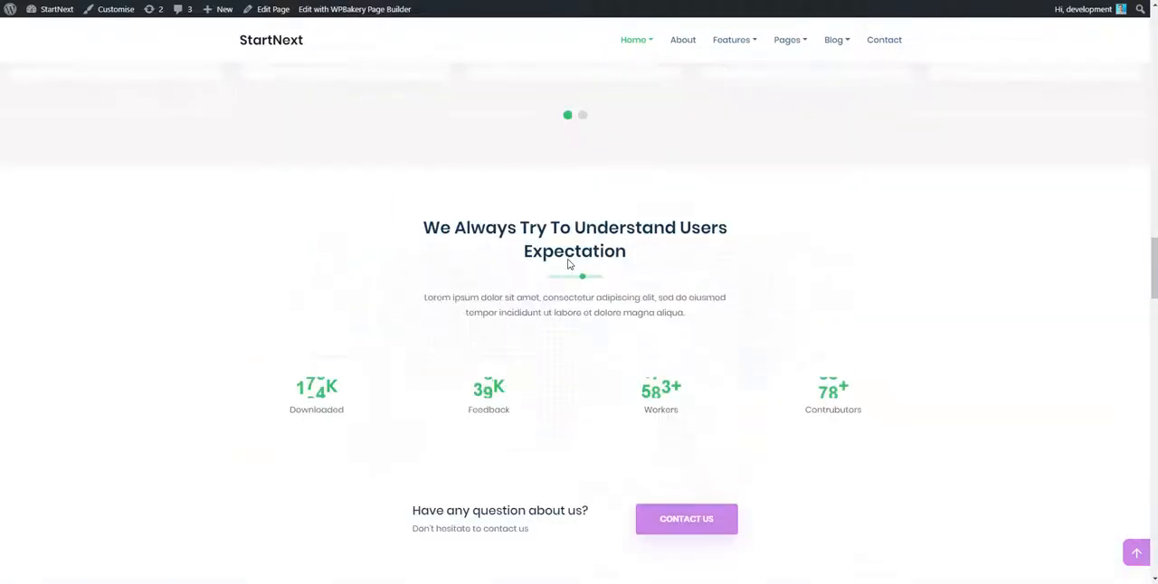
{"action": "scroll", "coordinate": [437, 284], "scroll_direction": "down", "scroll_amount": 2}
{"action": "scroll", "coordinate": [437, 285], "scroll_direction": "down", "scroll_amount": 5}
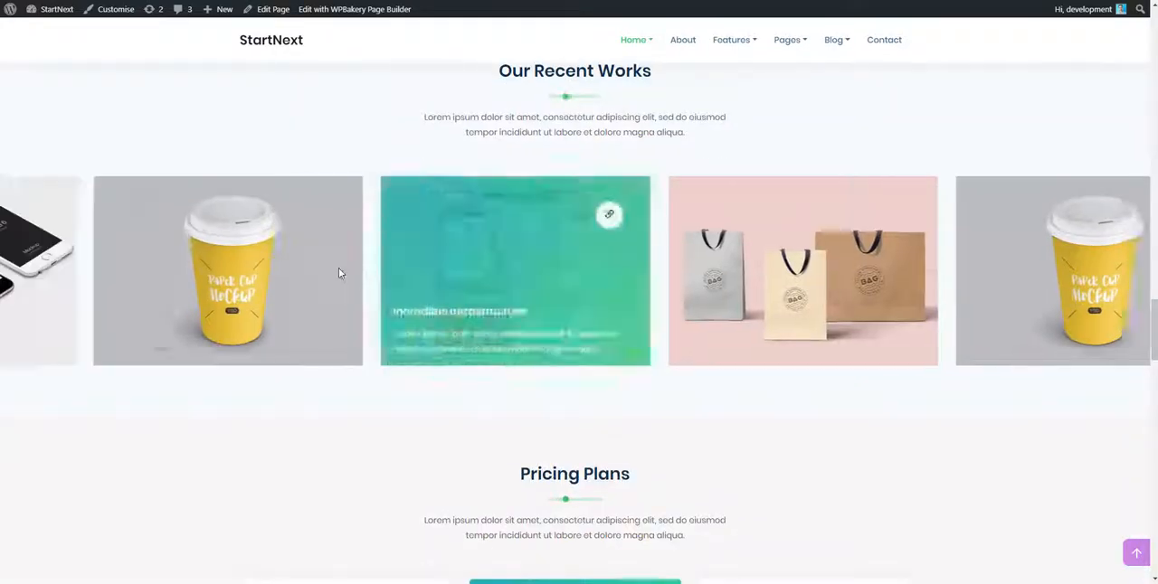
{"action": "scroll", "coordinate": [279, 414], "scroll_direction": "down", "scroll_amount": 2}
{"action": "scroll", "coordinate": [458, 429], "scroll_direction": "down", "scroll_amount": 11}
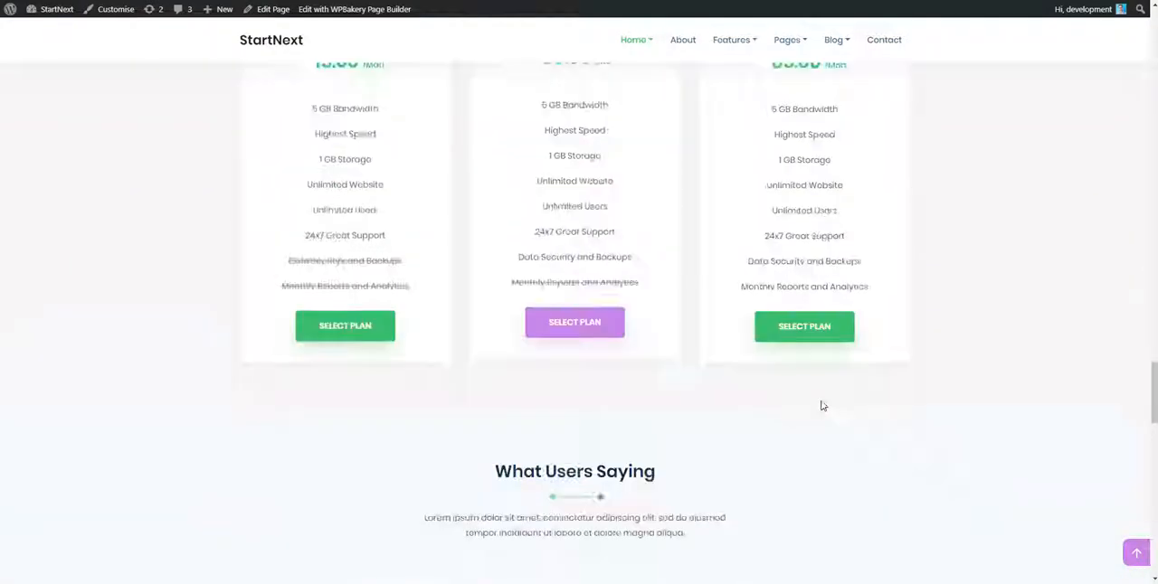
{"action": "scroll", "coordinate": [830, 401], "scroll_direction": "down", "scroll_amount": 3}
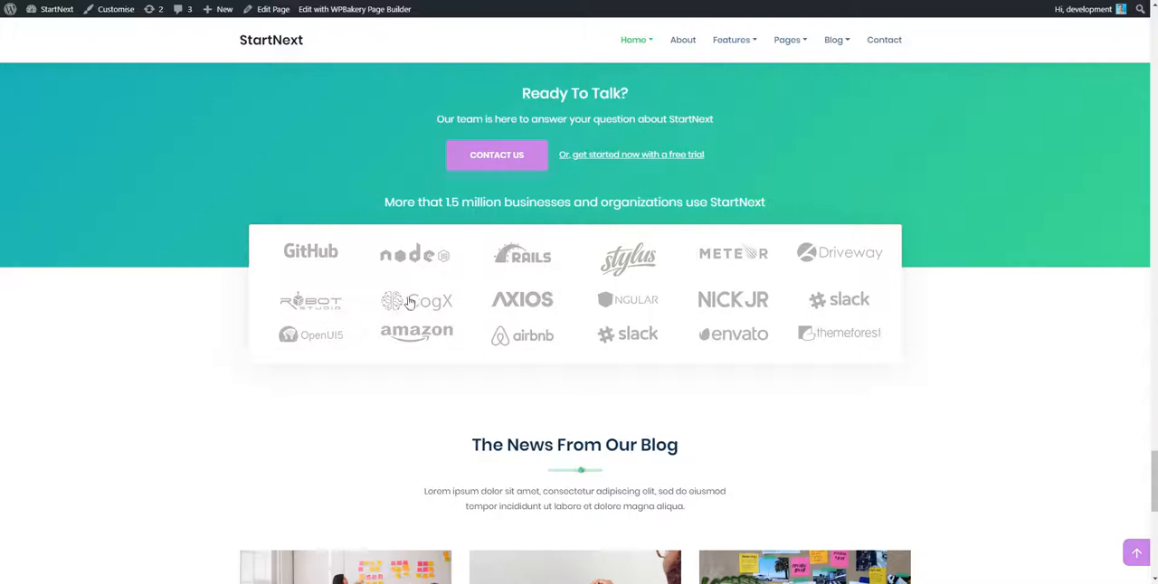
{"action": "scroll", "coordinate": [622, 309], "scroll_direction": "down", "scroll_amount": 6}
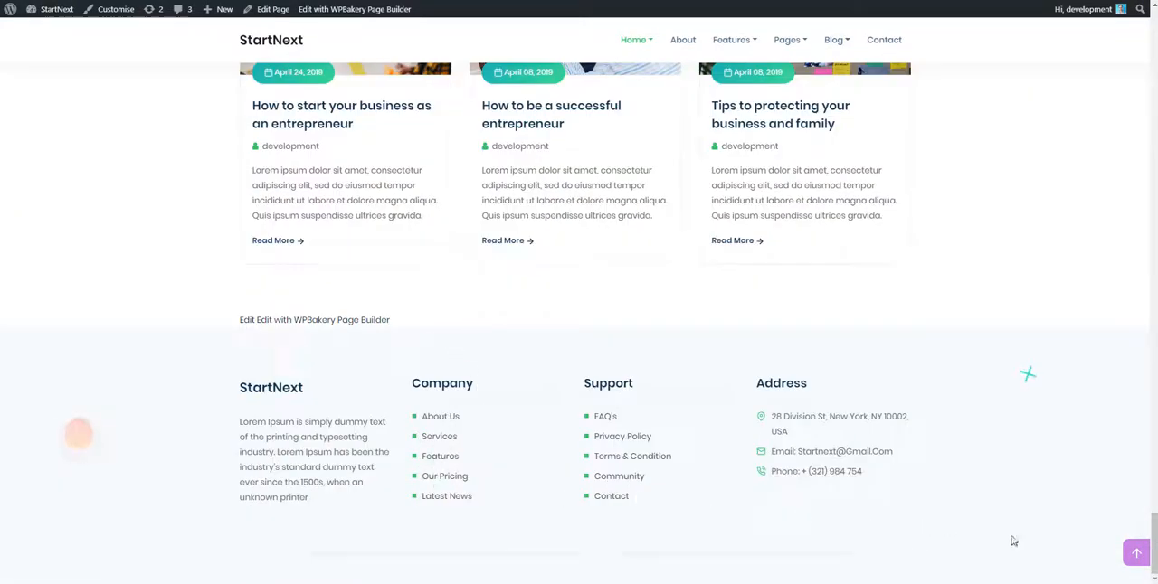
{"action": "left_click", "coordinate": [1133, 553]}
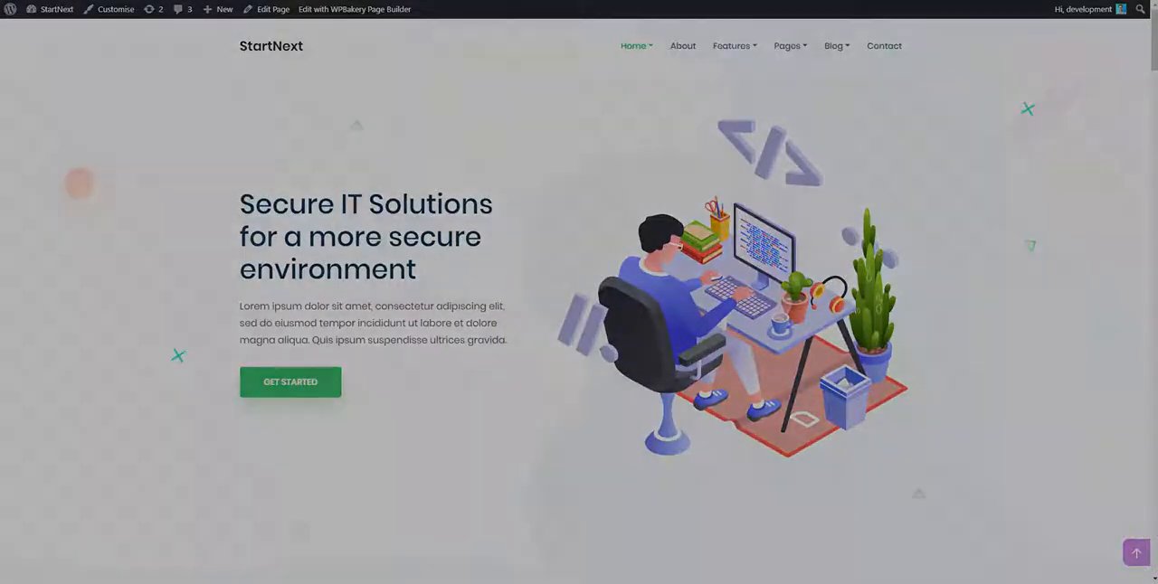